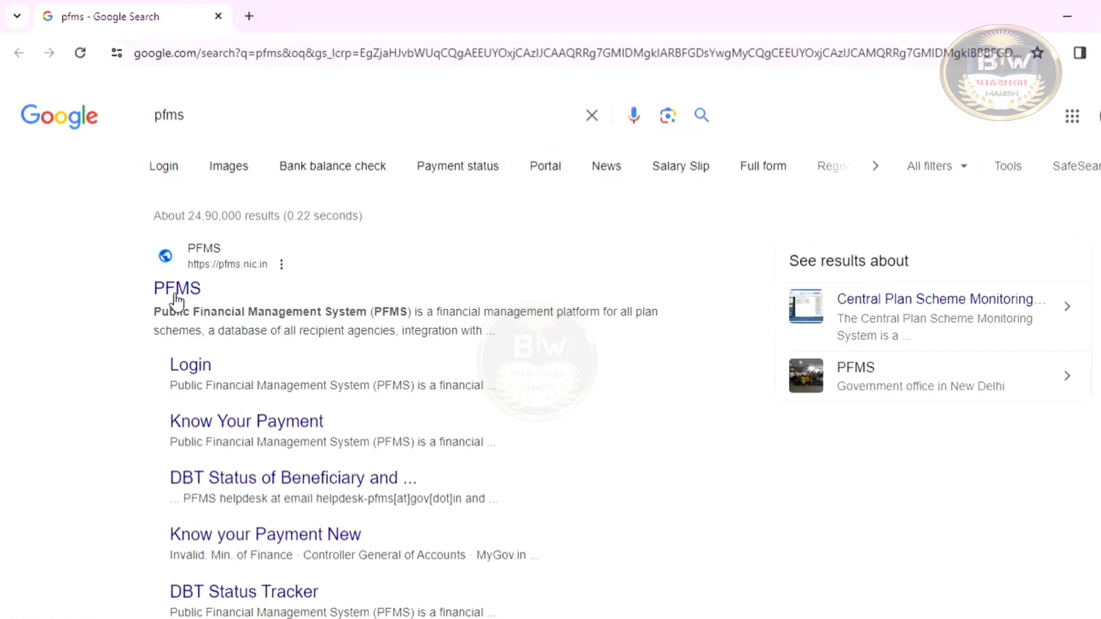
Open the PFMS website from the search results and go to its login form
click(176, 289)
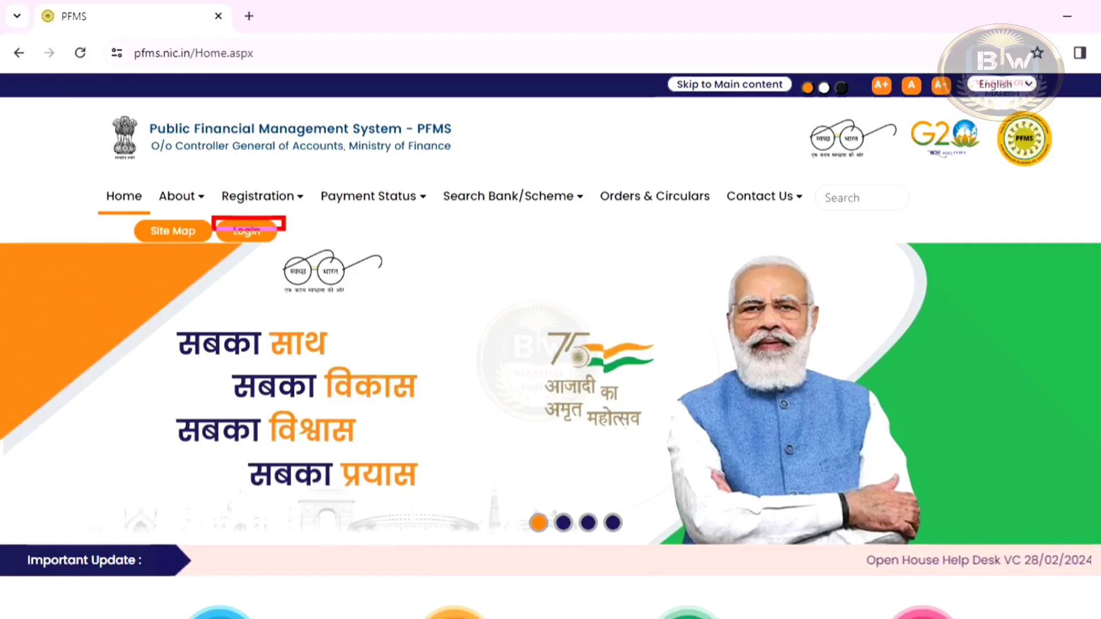
click(247, 230)
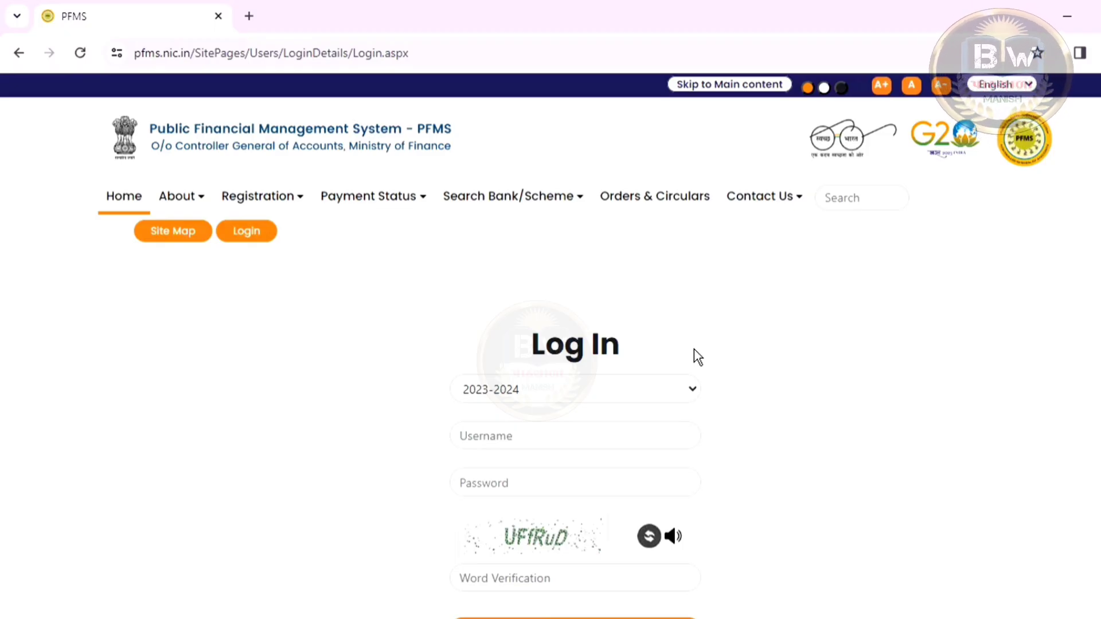
scroll(695, 356, down, 4)
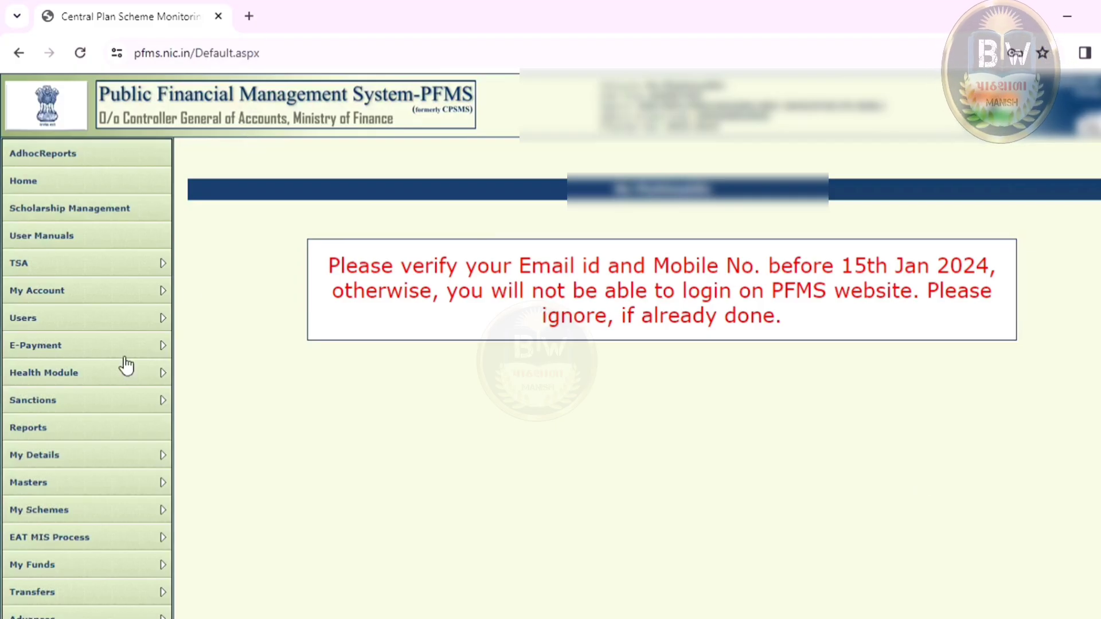
Open the management page for scheme bulk customization from the Masters section
mouse_move(66, 483)
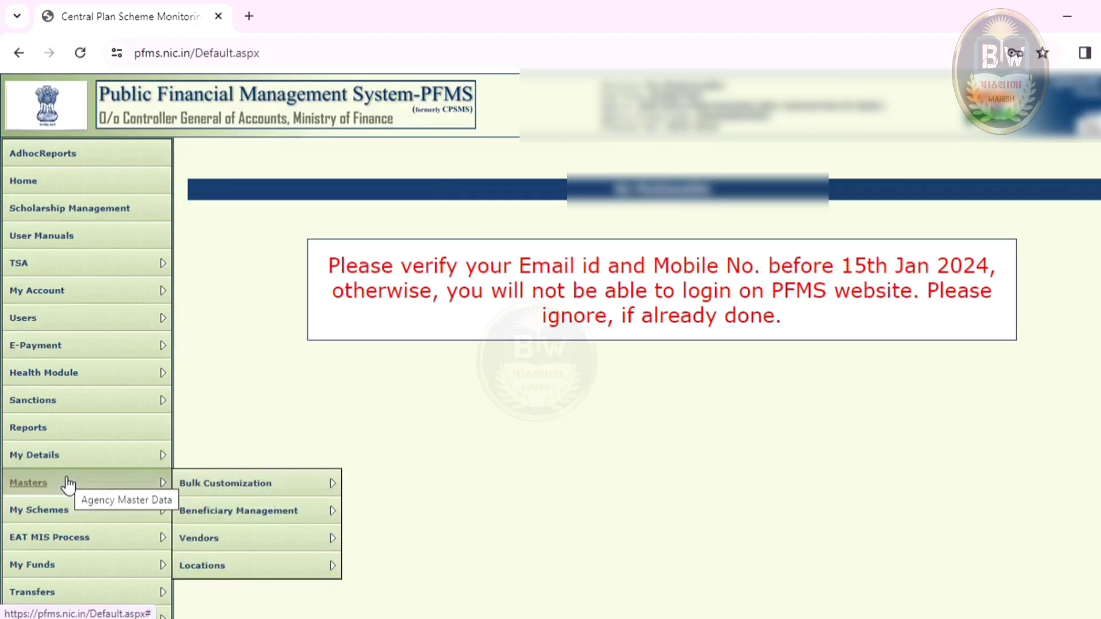
mouse_move(216, 487)
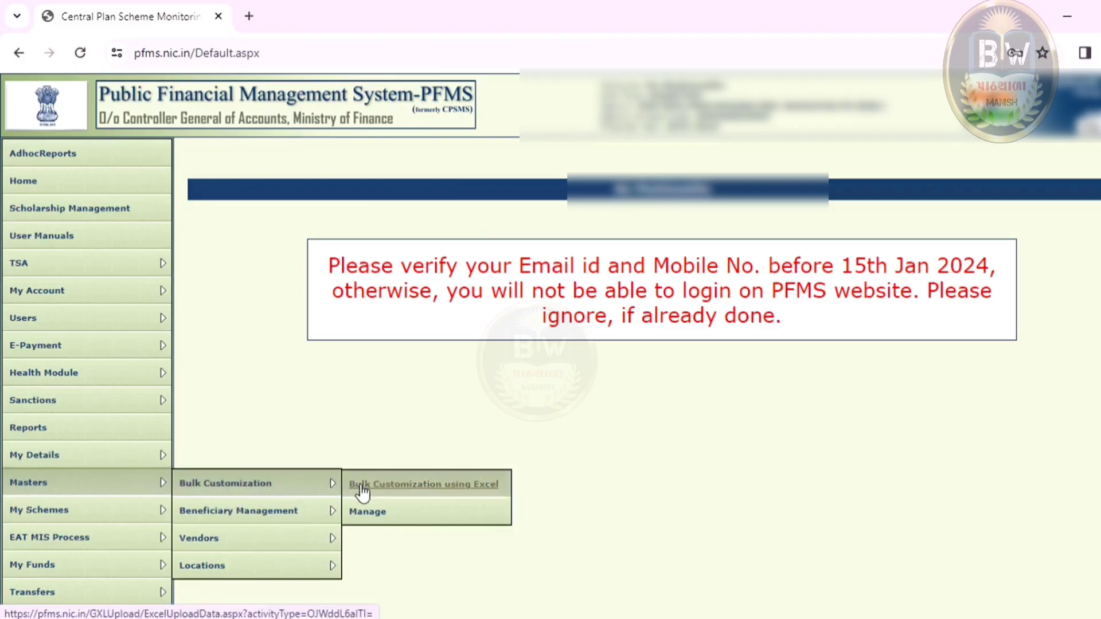
click(377, 513)
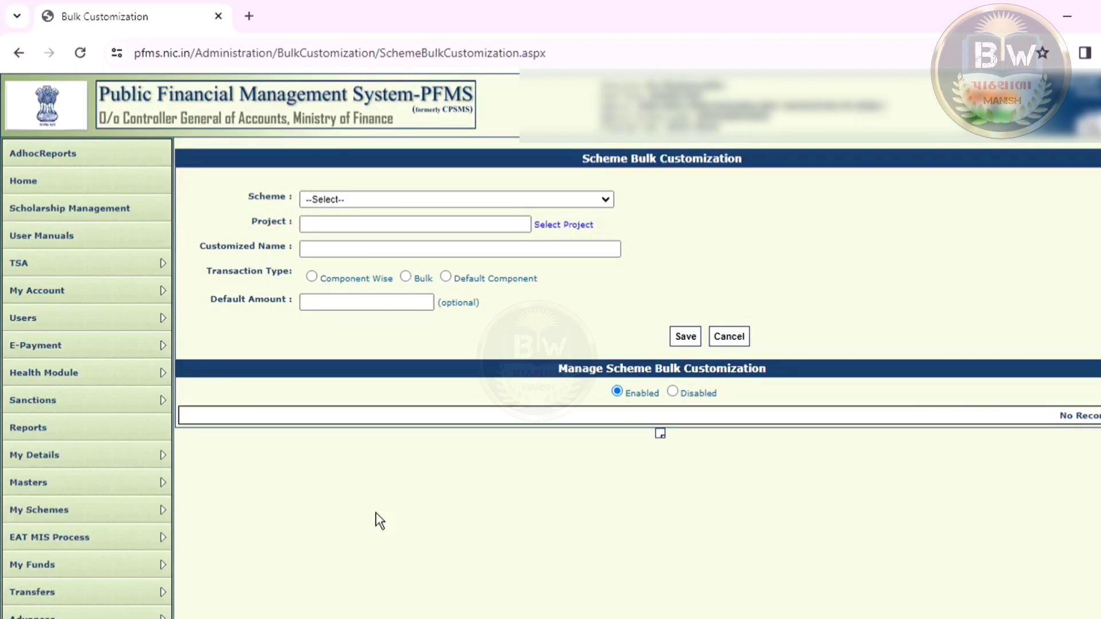
Select the scheme UP113 - Samgra Shiksha (Elementary Education) 3667 UP and enter ACR/2023-24 as the customized name
click(604, 200)
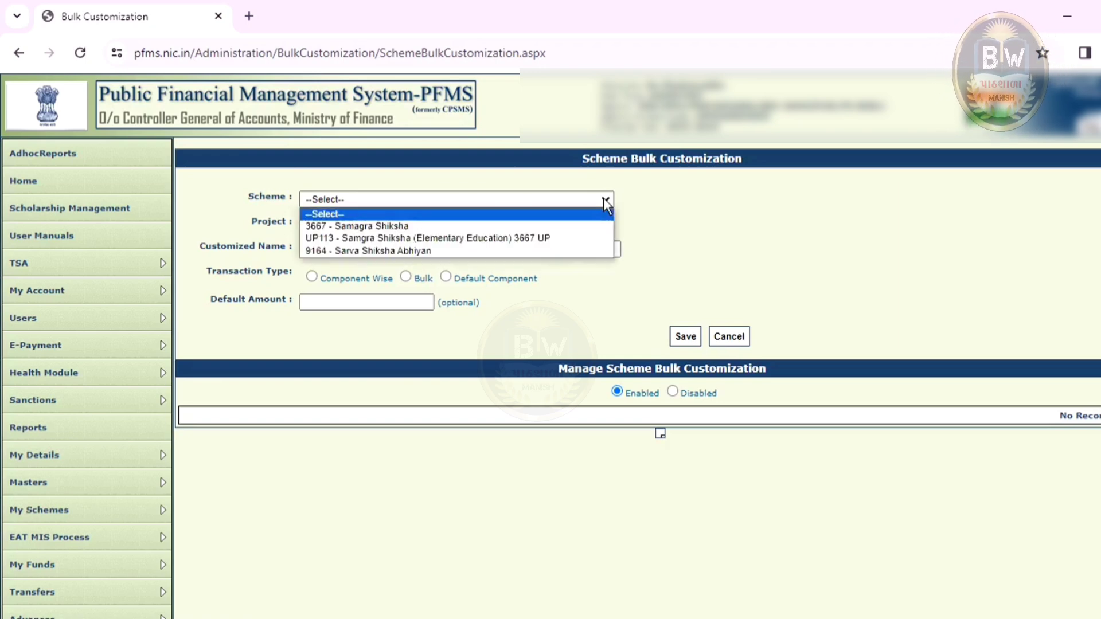
click(547, 238)
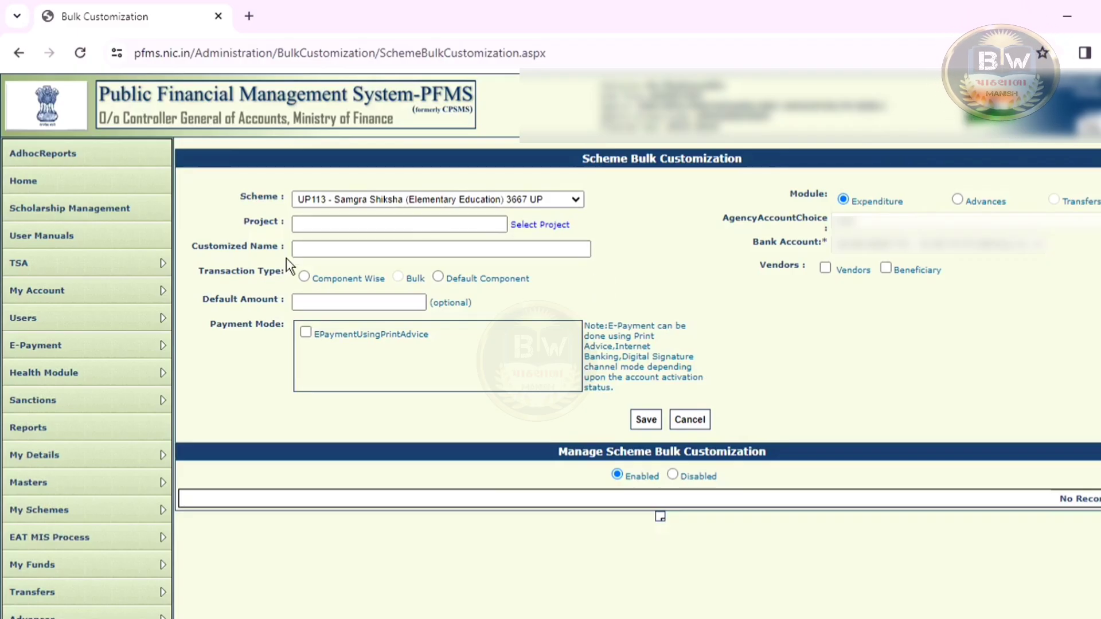
click(328, 252)
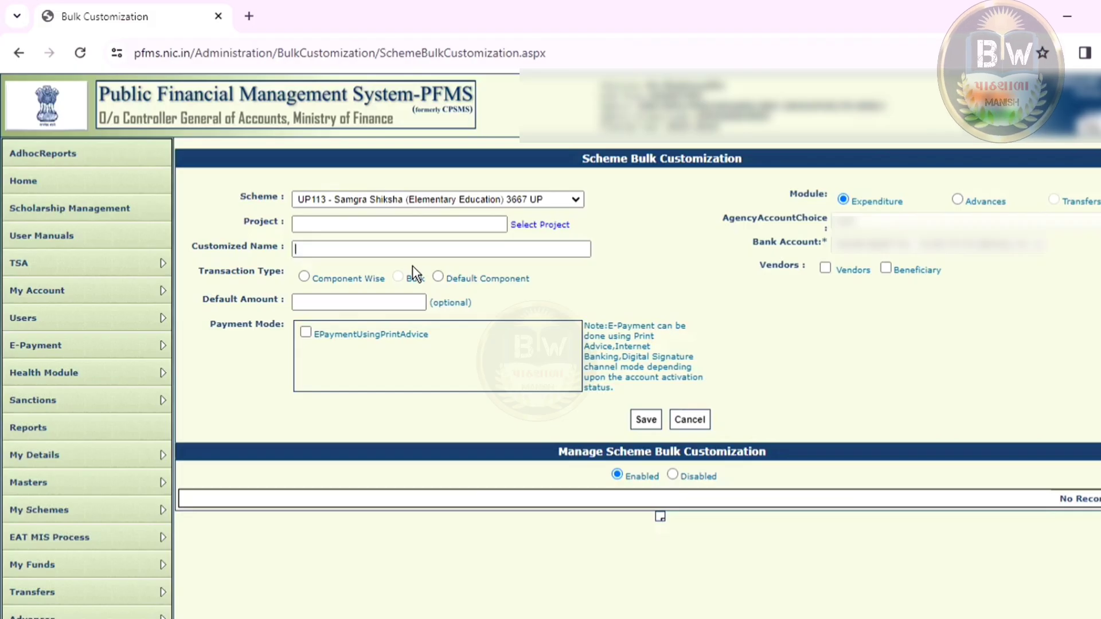
text(AC)
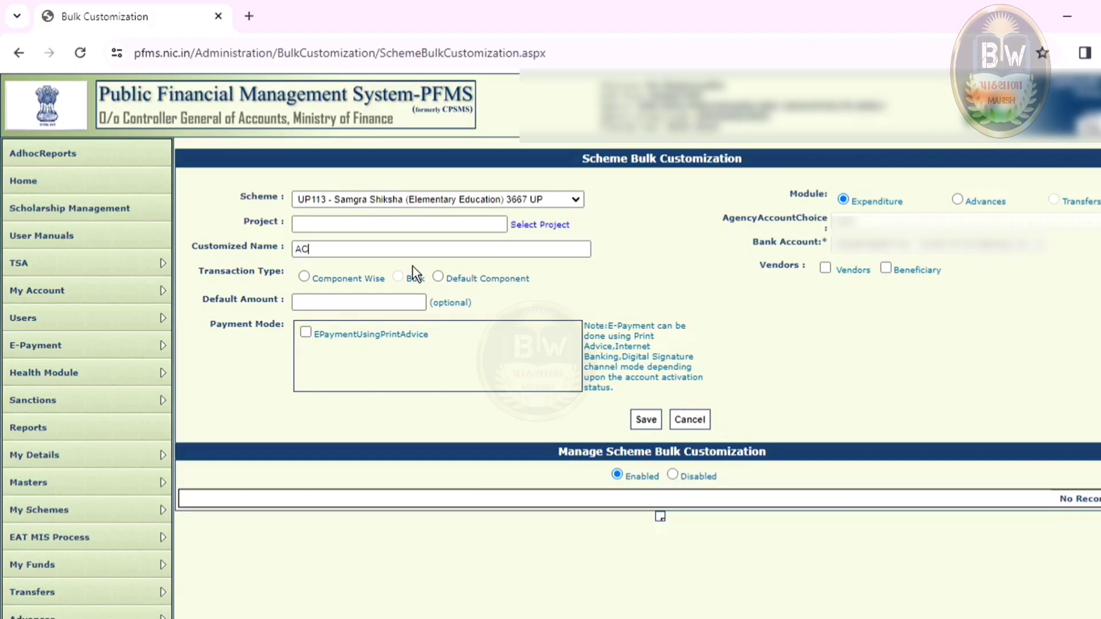
text(R/)
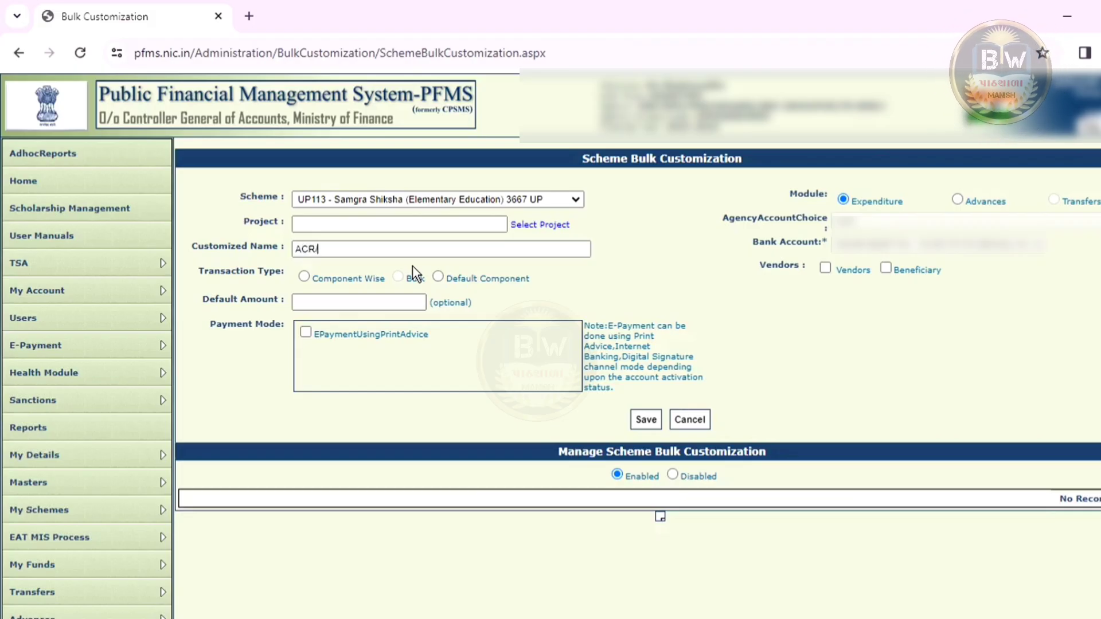
text(2)
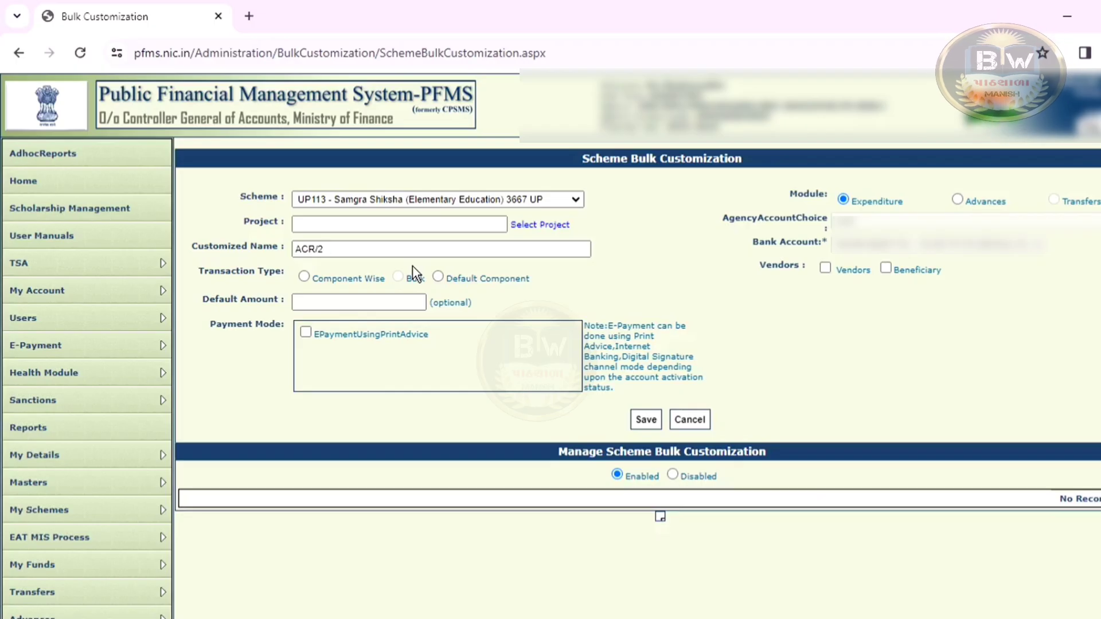
text(023)
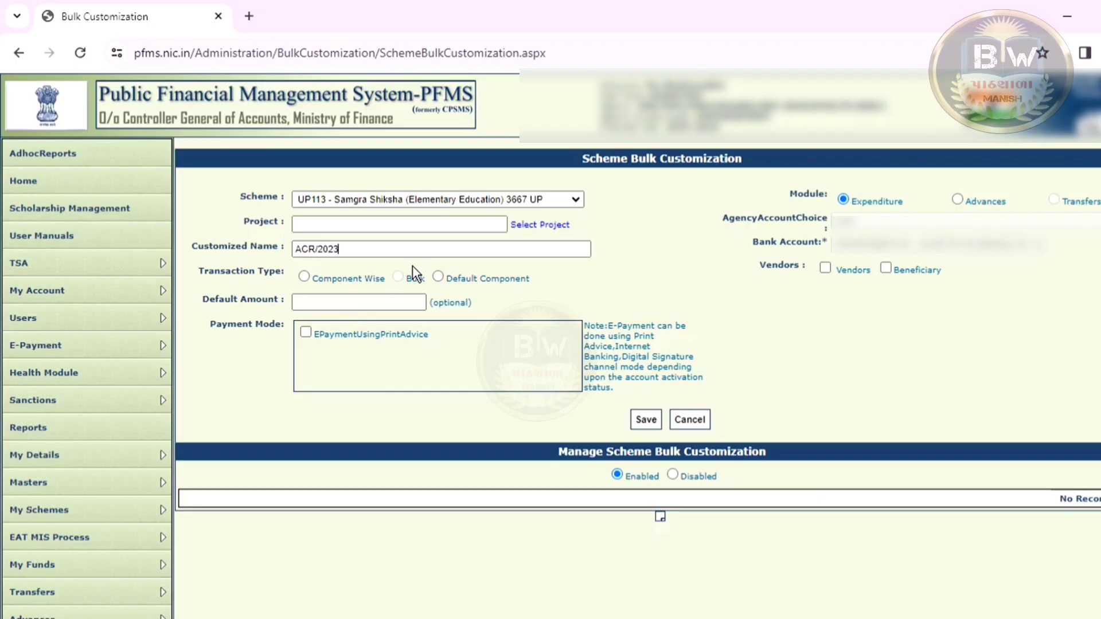
text(-24)
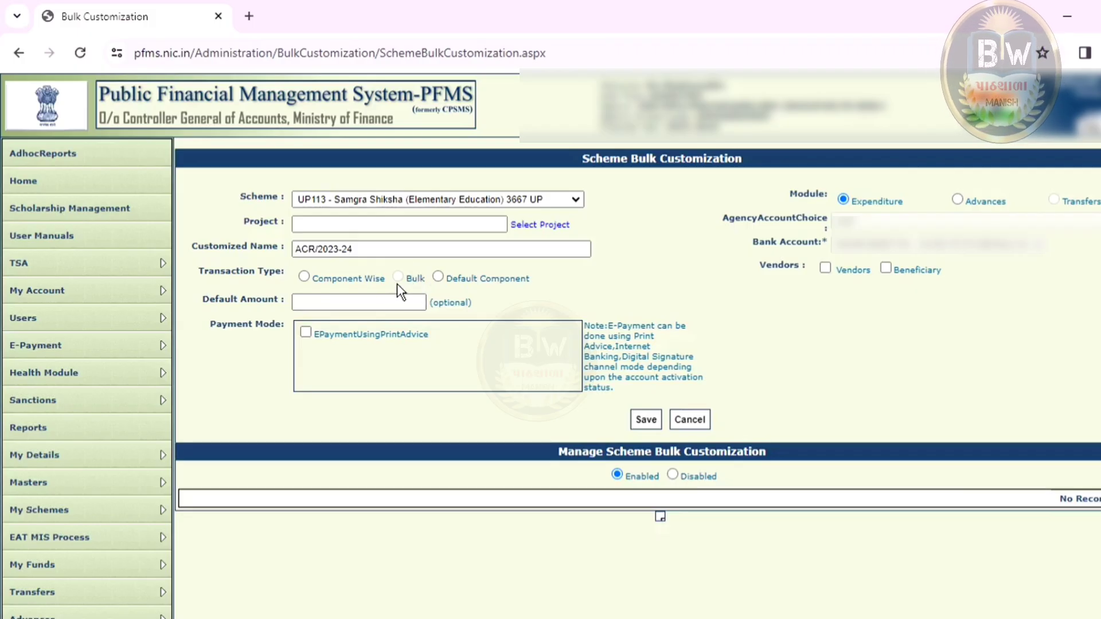
Make the transaction type component wise and include the scheme component [F.01.18] Composite School Grant (Elementary)
click(304, 277)
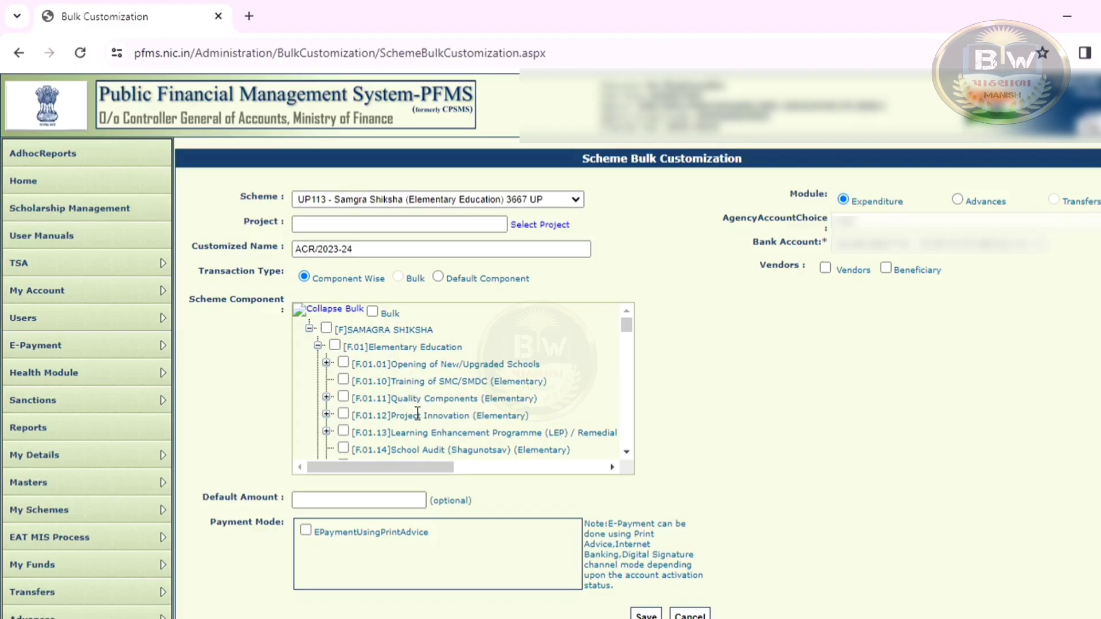
scroll(417, 404, down, 3)
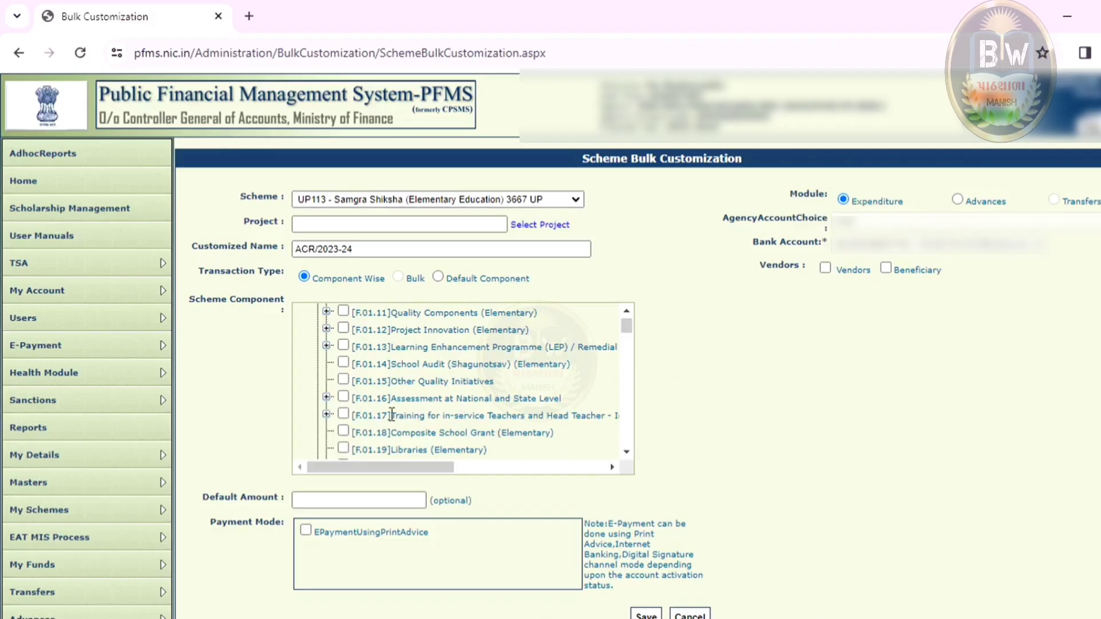
click(343, 431)
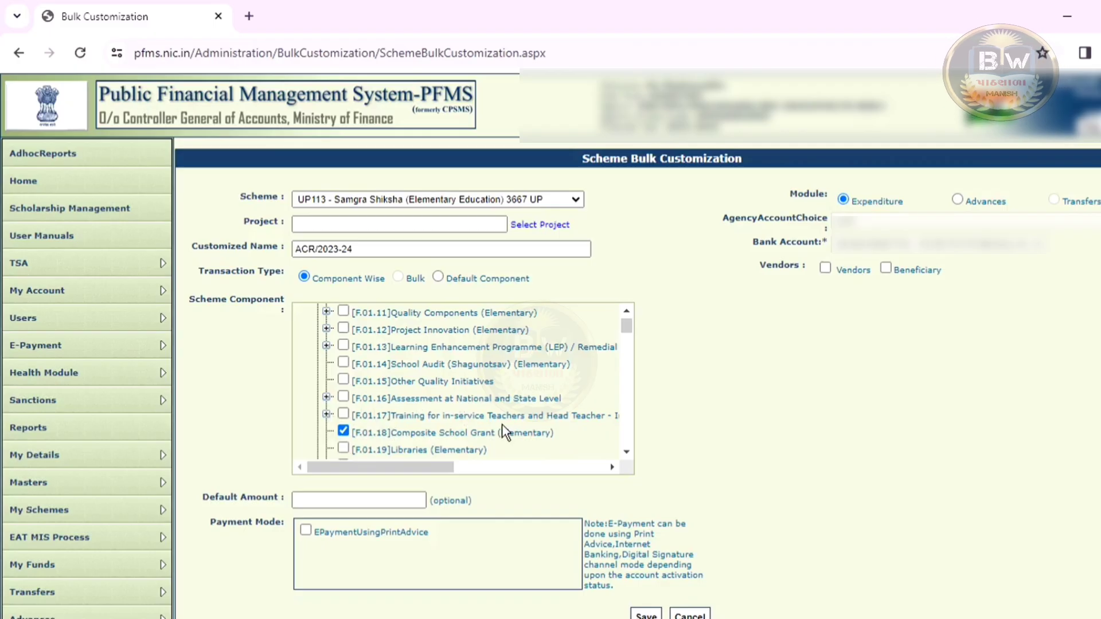
Enable EPaymentUsingPrintAdvice as the payment mode, leaving the optional default amount empty
click(335, 500)
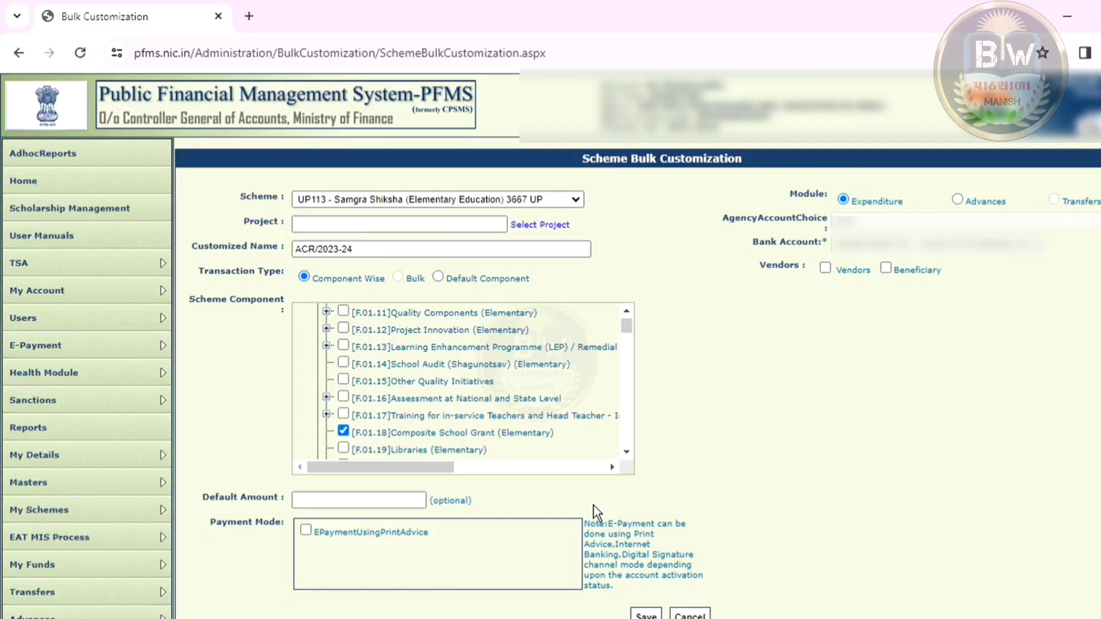
scroll(757, 467, down, 1)
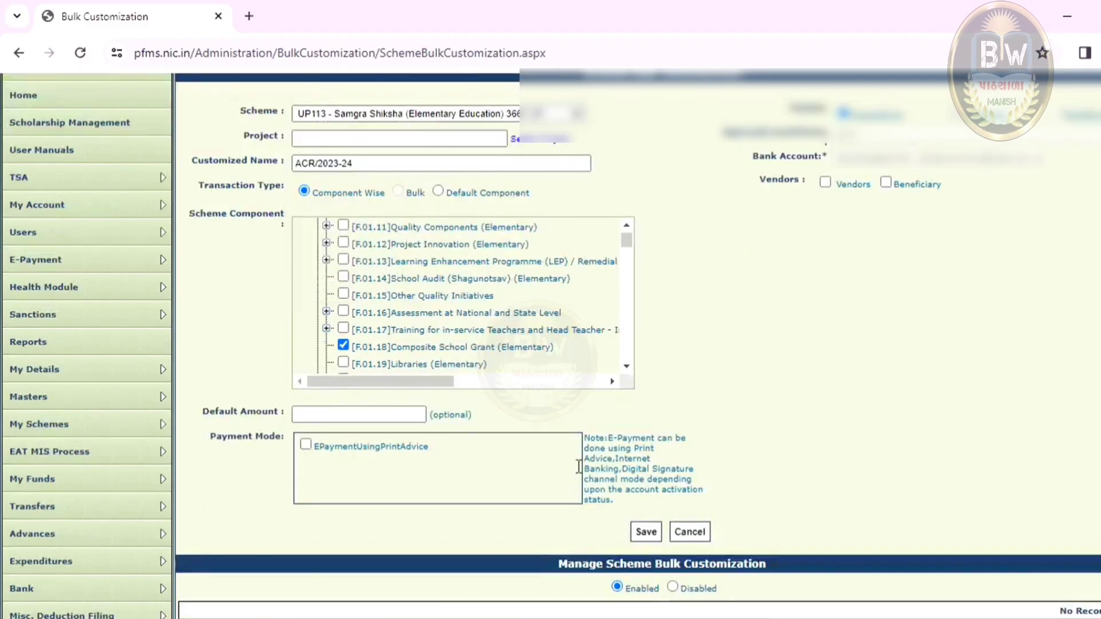
click(306, 445)
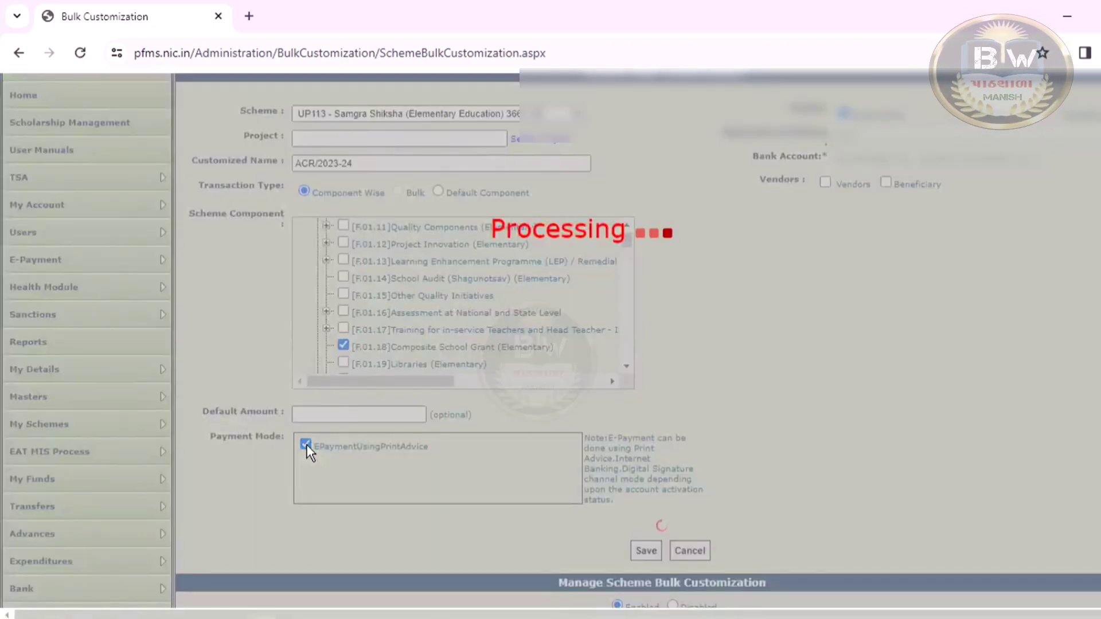
Include vendors in the customization, select the first three listed vendors and save the record
scroll(688, 373, up, 2)
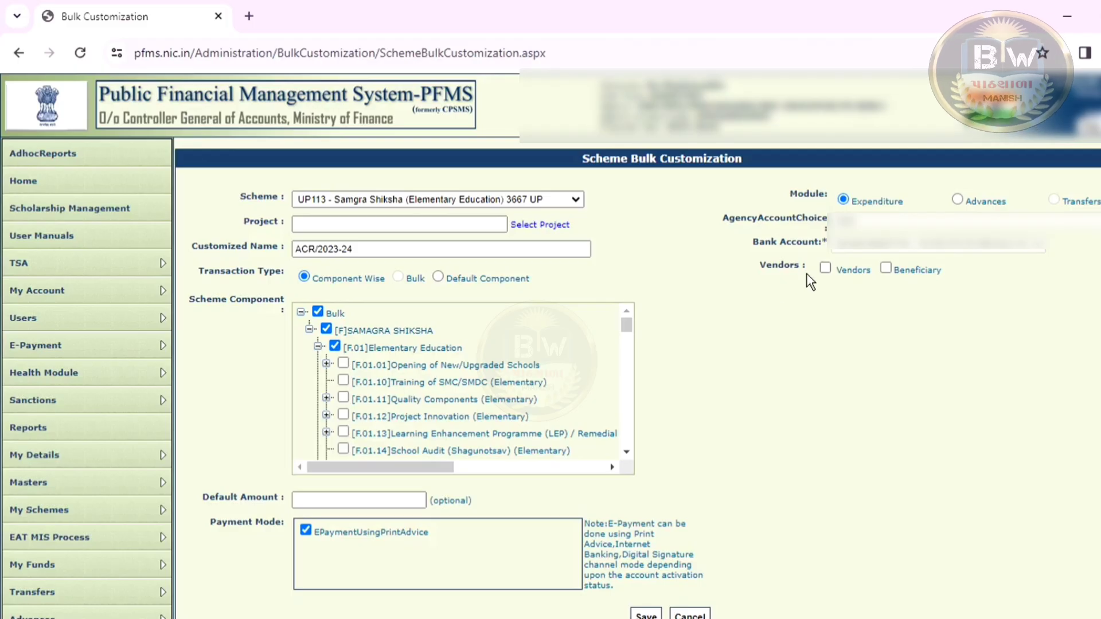
click(825, 268)
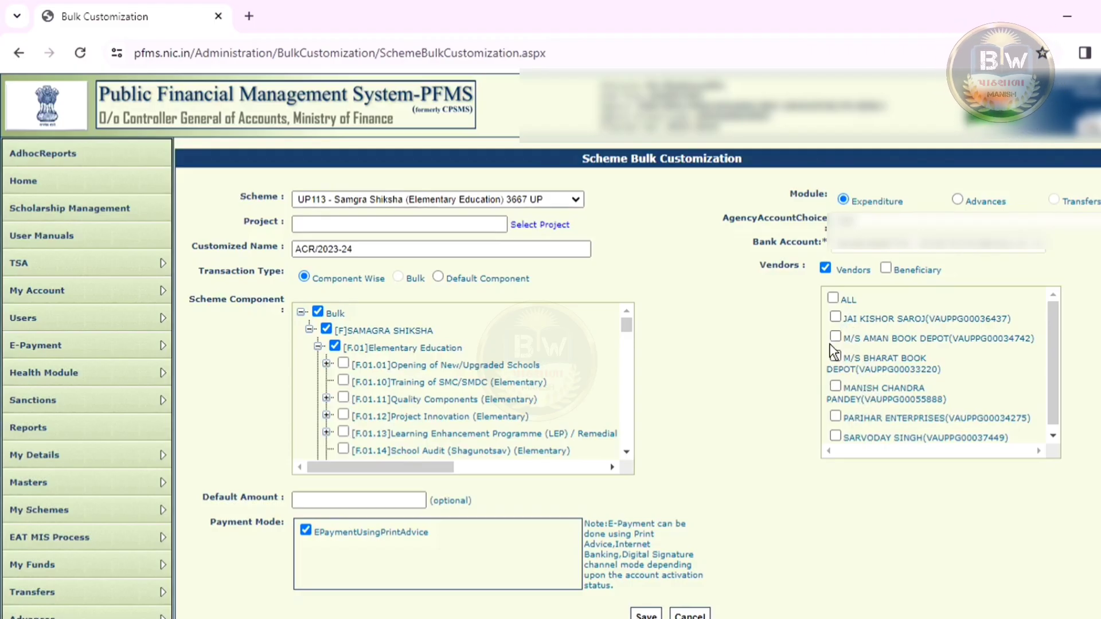
click(835, 317)
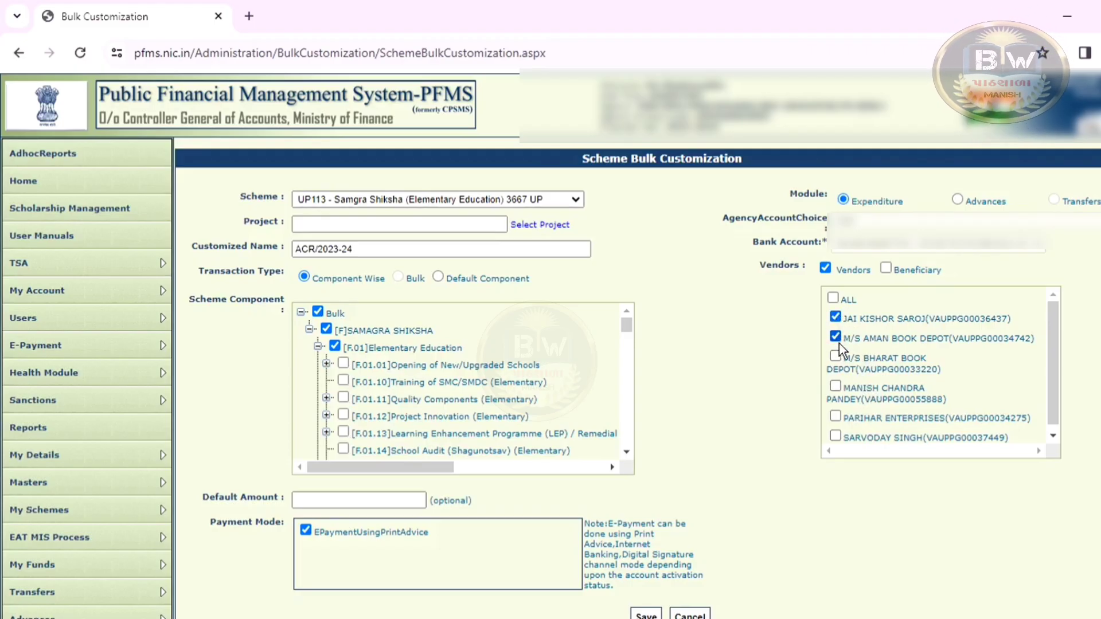
click(835, 356)
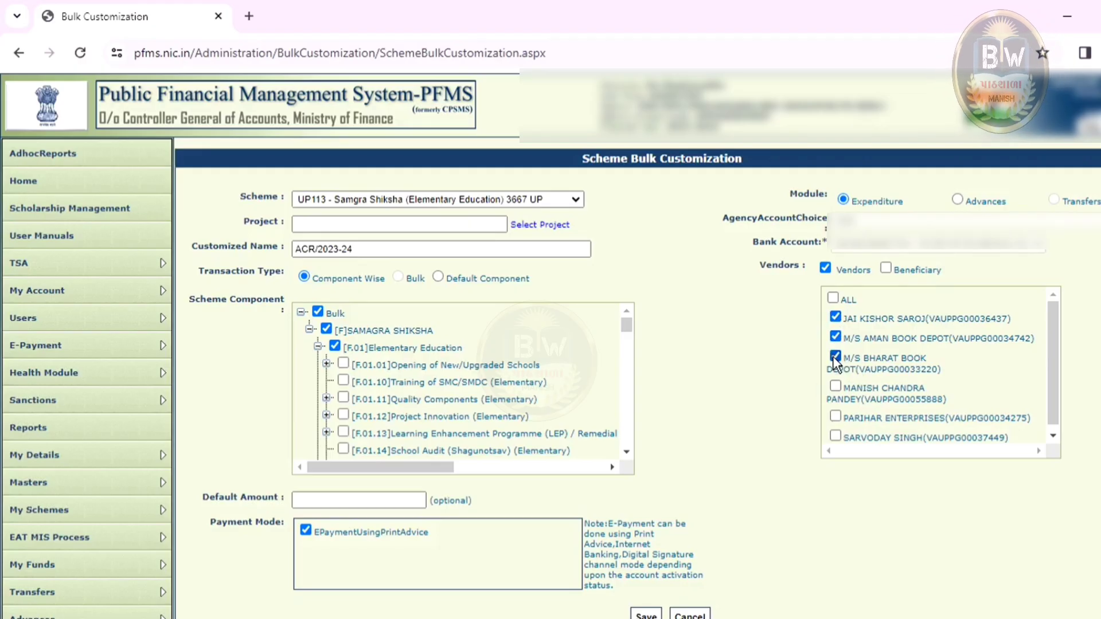
scroll(708, 525, down, 3)
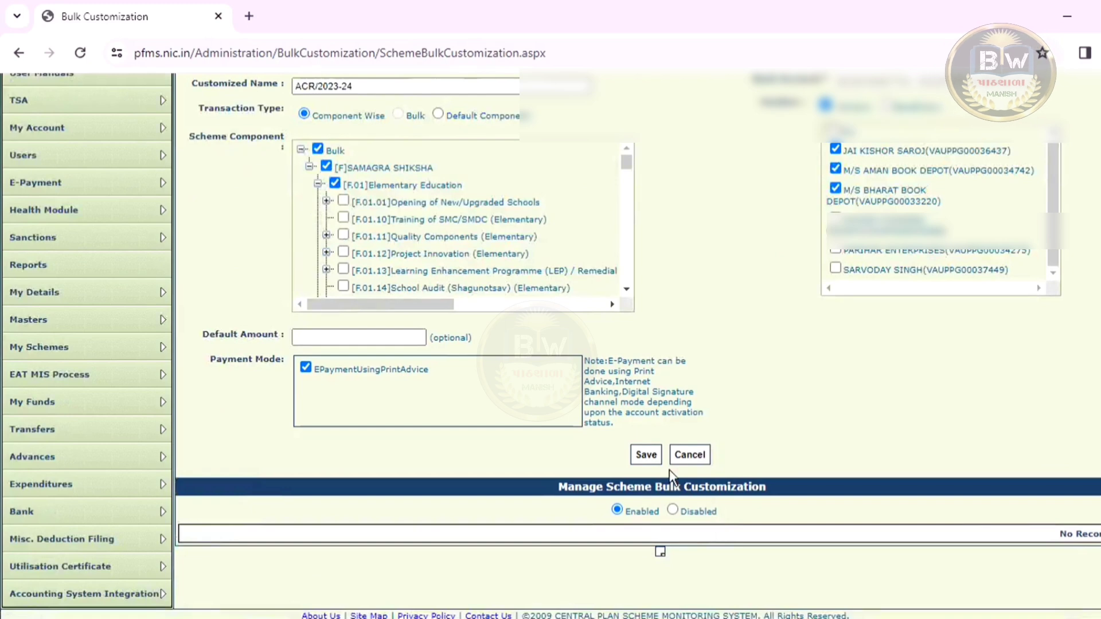
click(646, 455)
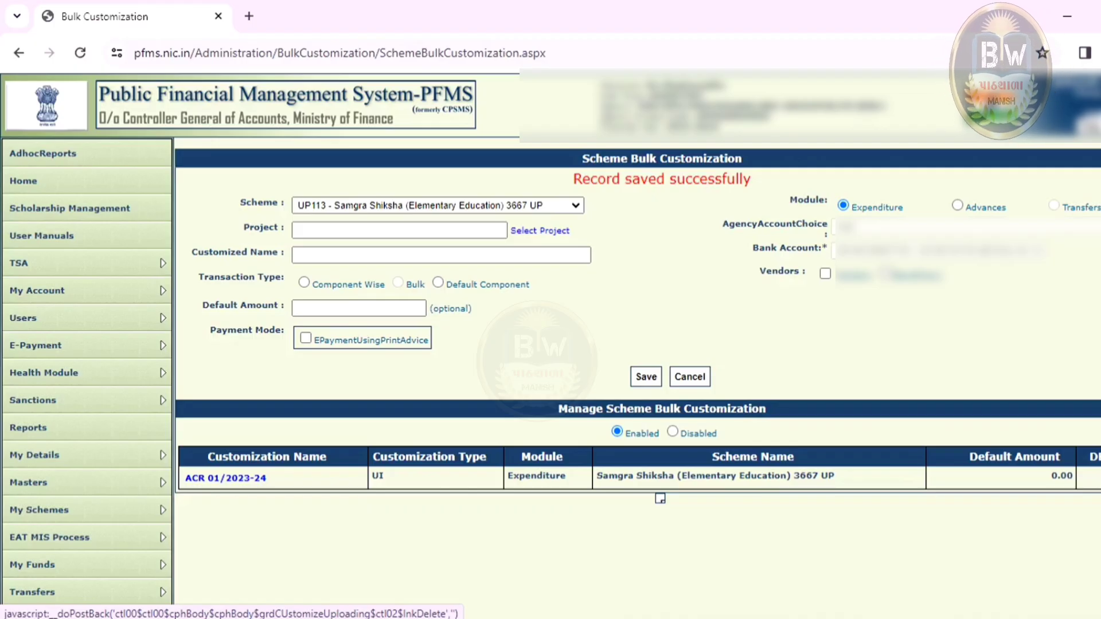
Start a new expenditure entry from the Expenditures section
scroll(217, 536, down, 3)
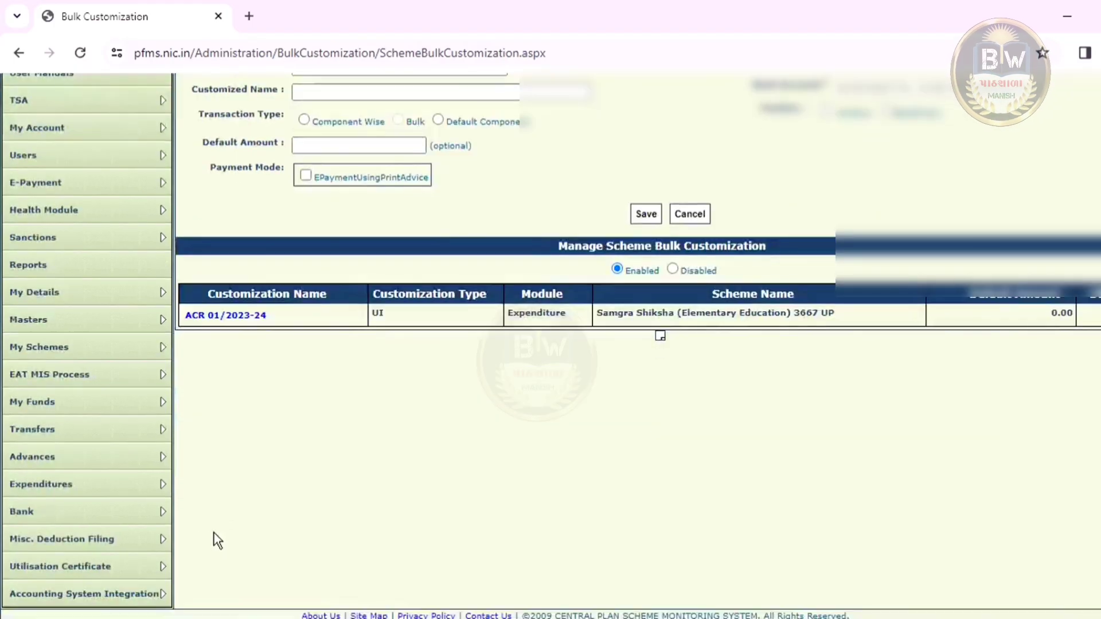
mouse_move(113, 492)
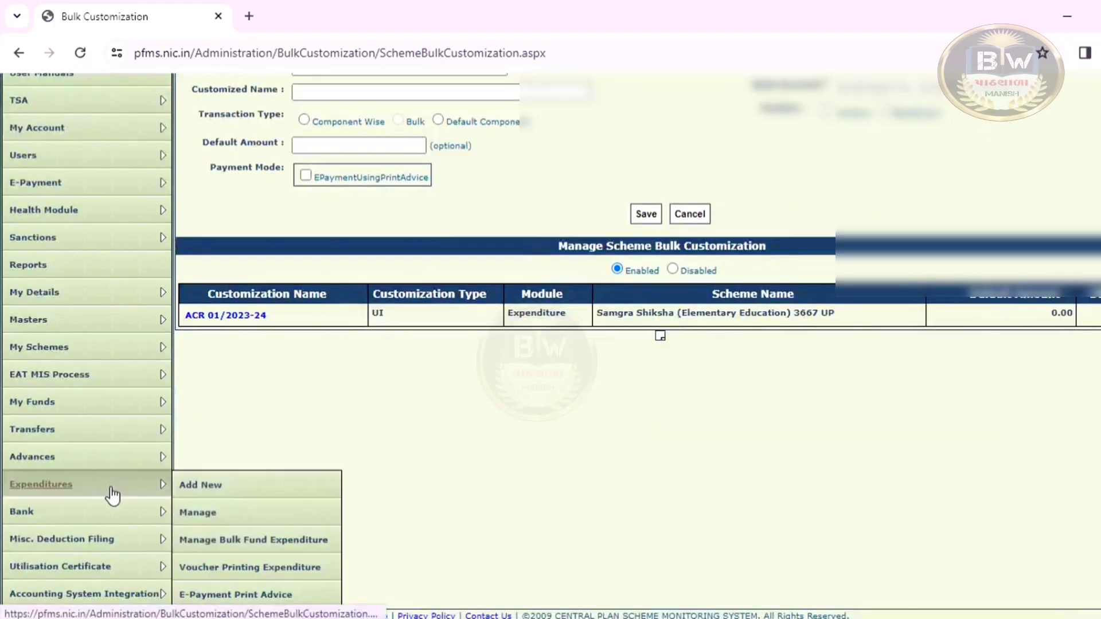
click(230, 487)
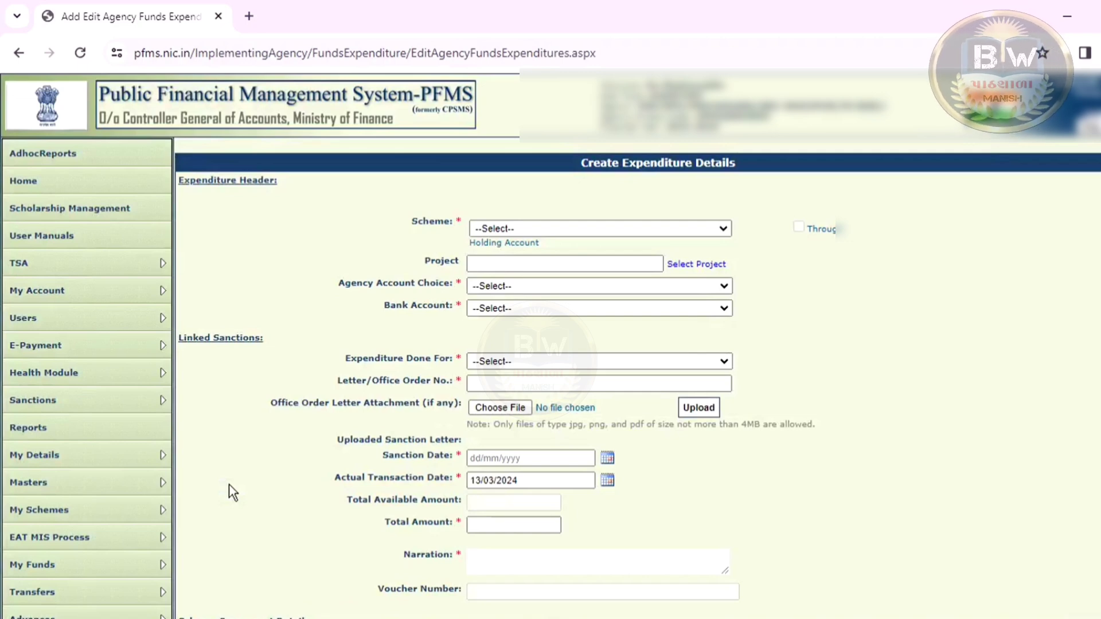
Choose the scheme UP113 - Samgra Shiksha (Elementary Education) 3667 UP for the expenditure and open its ACR 01/2023-24 customization
click(726, 233)
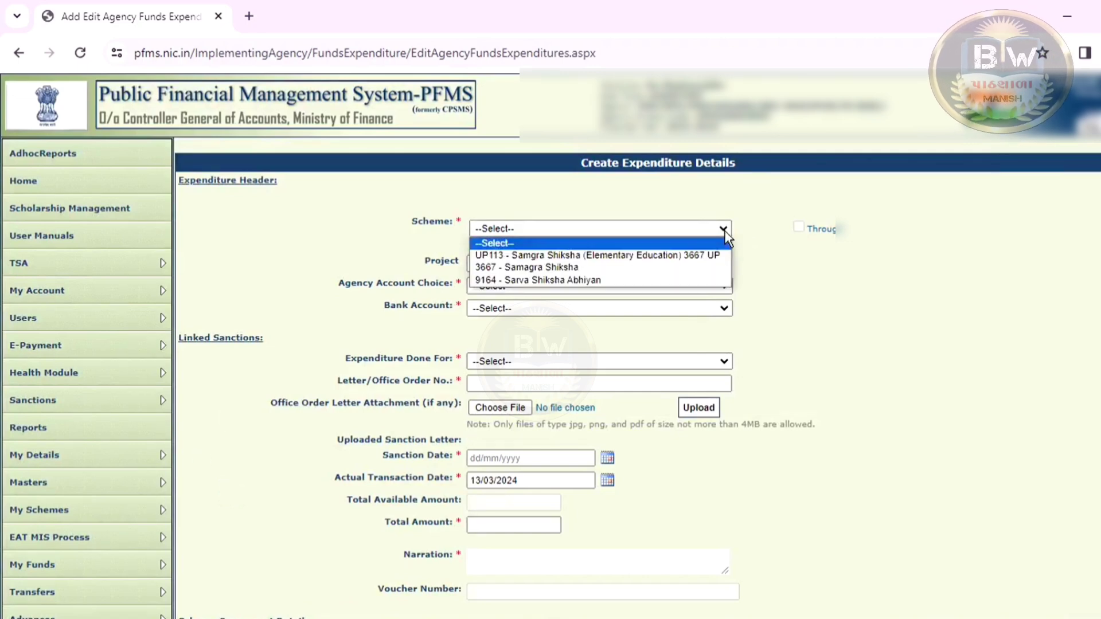
click(688, 256)
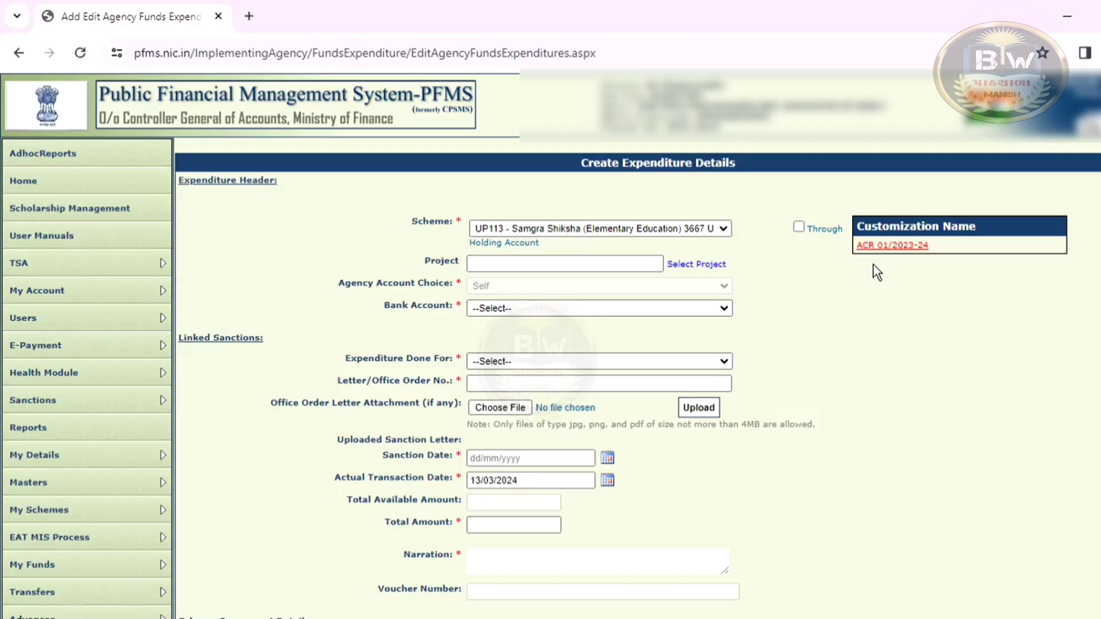
click(892, 246)
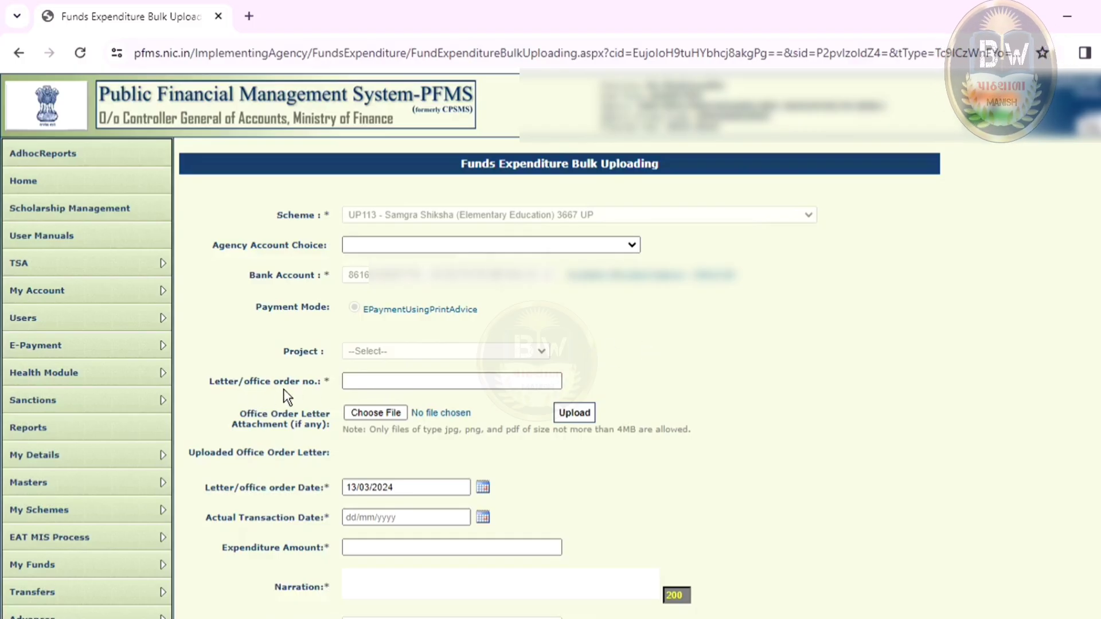
Set the actual transaction date of the bulk expenditure to 13/03/2024
click(440, 382)
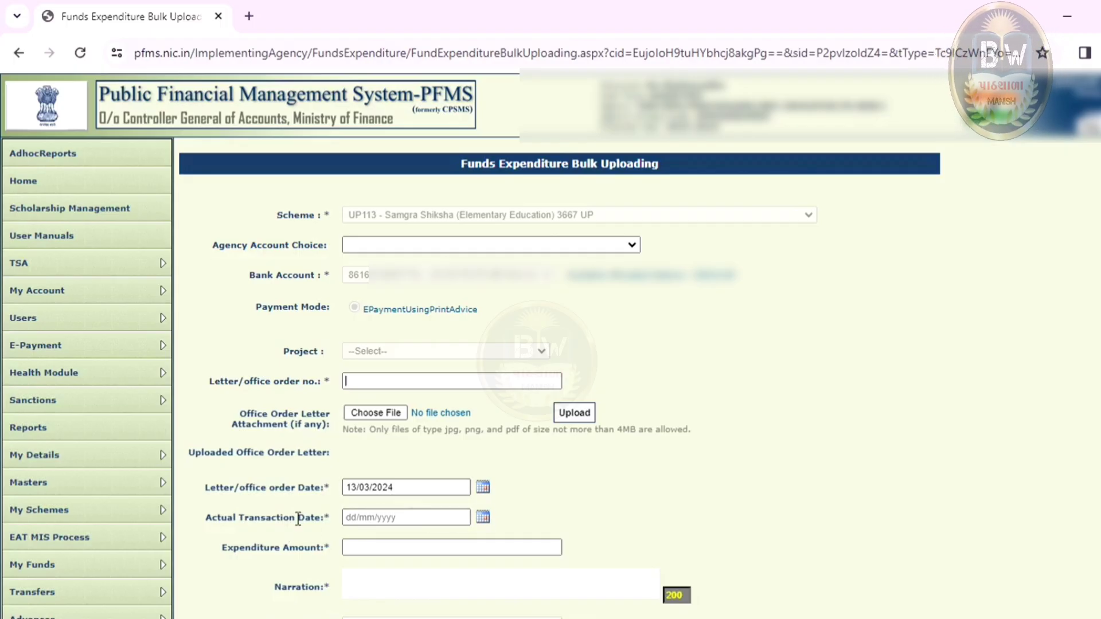
click(481, 519)
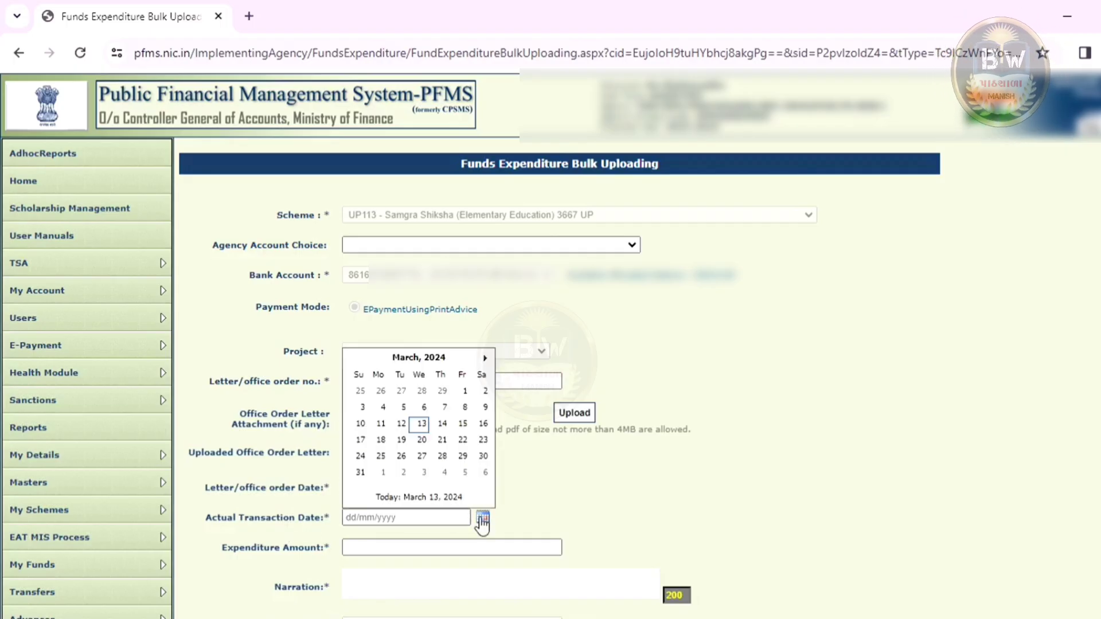
click(418, 422)
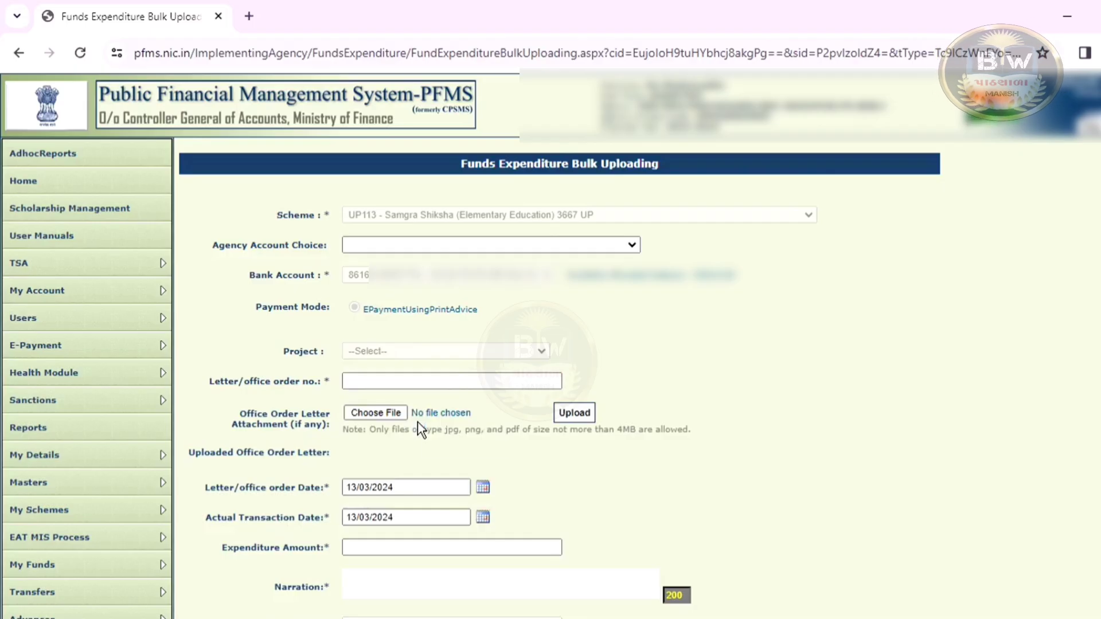
Set the default component to [F.01.18]Composite School Grant (Elementary) and the expense type to Revenue for the bulk expenditure
scroll(690, 517, down, 2)
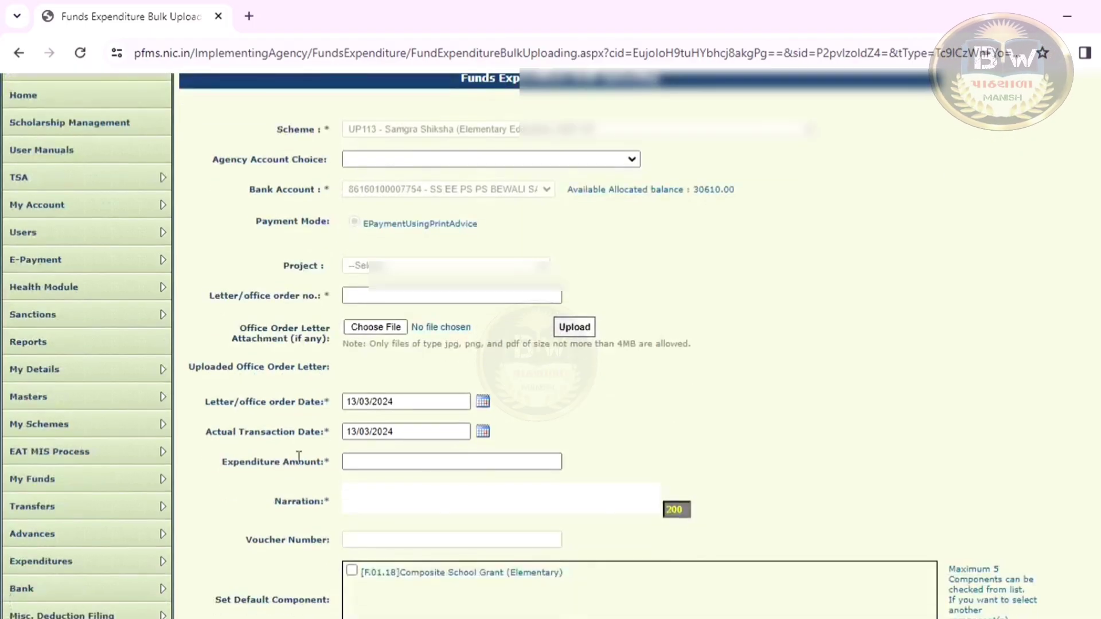
click(436, 461)
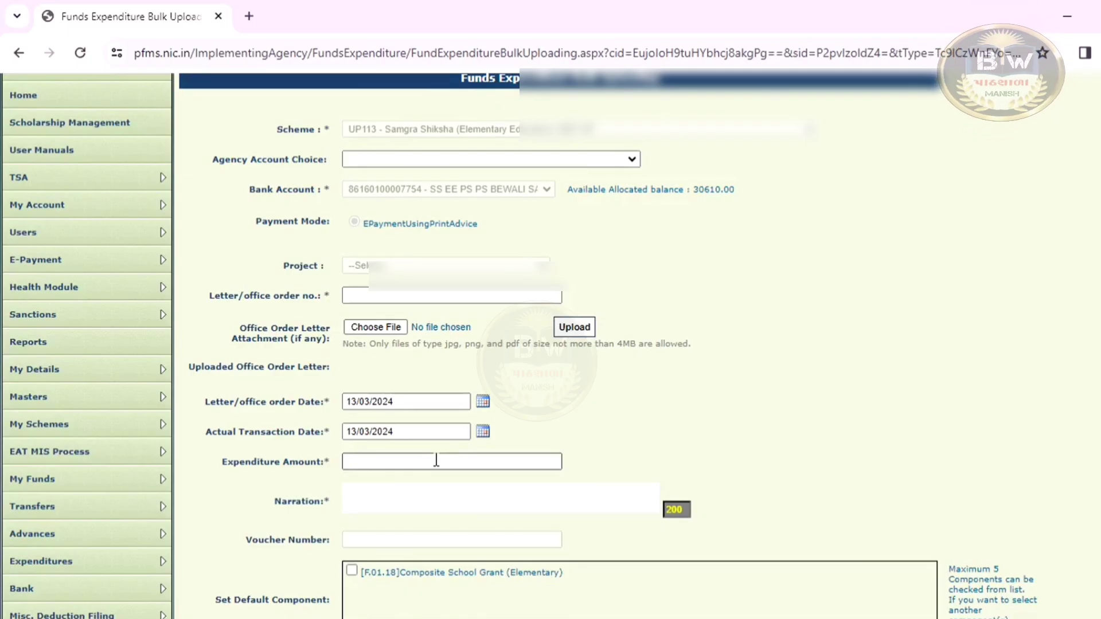
click(456, 499)
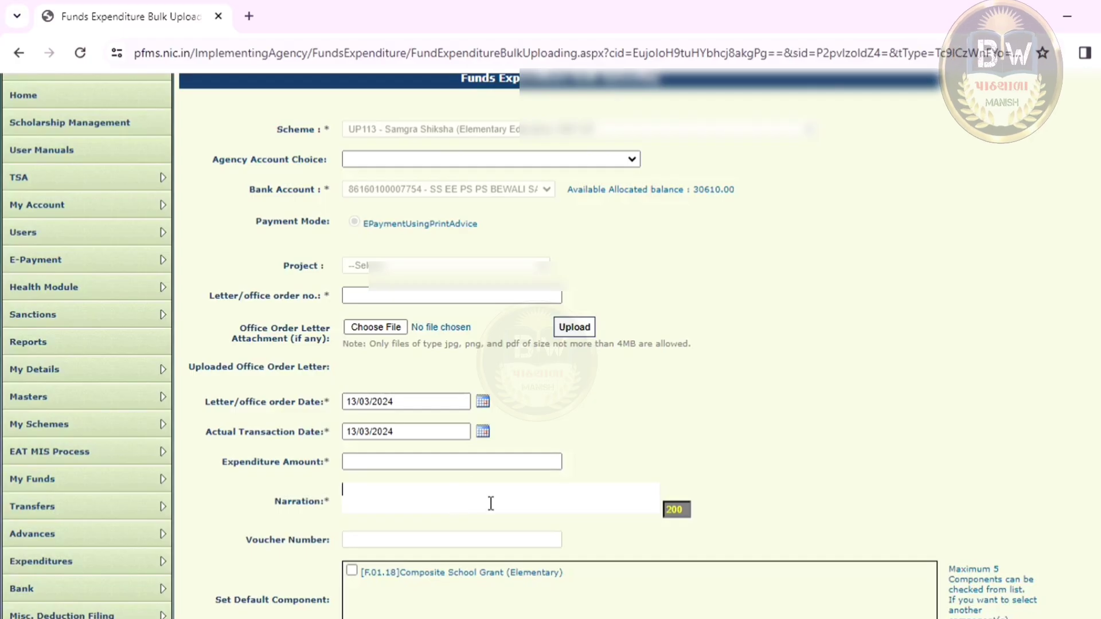
scroll(508, 535, down, 1)
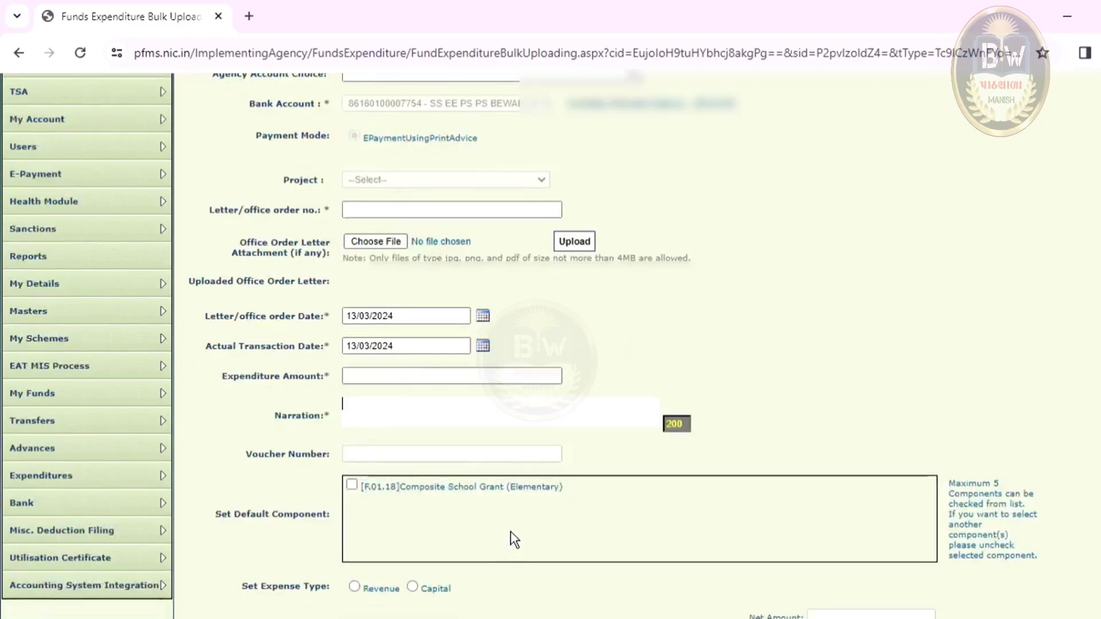
scroll(501, 541, down, 1)
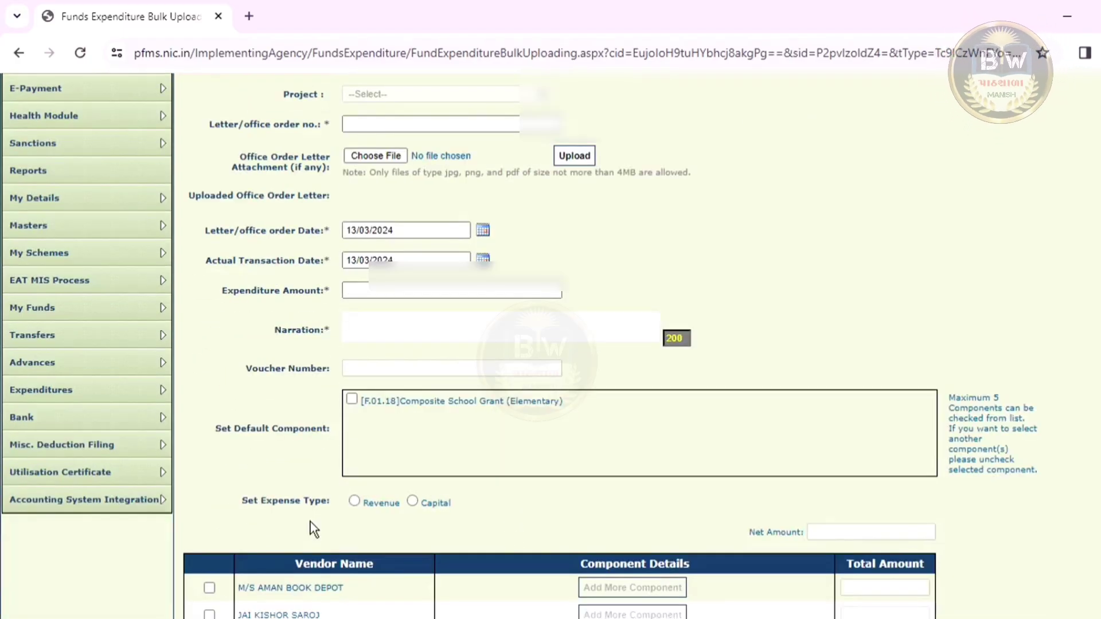
click(352, 399)
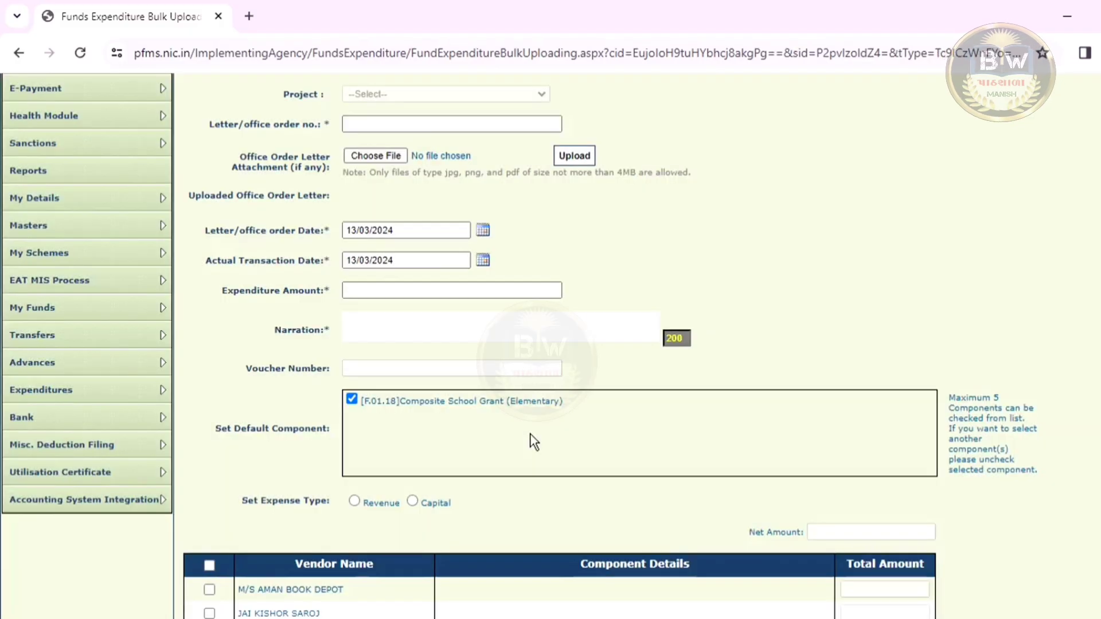
scroll(602, 436, down, 3)
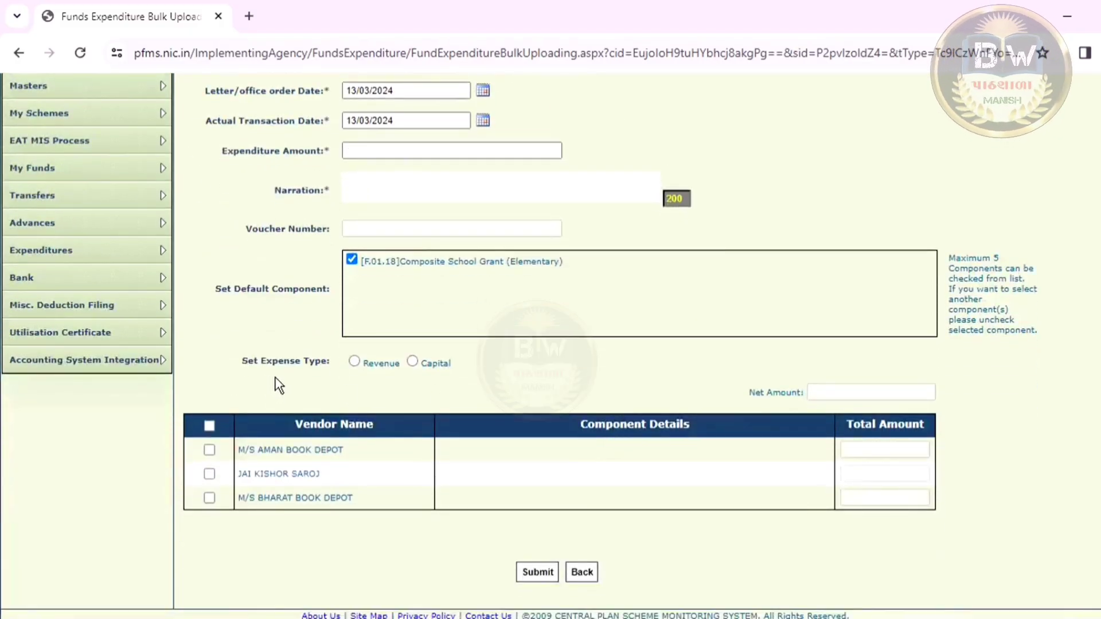
click(354, 362)
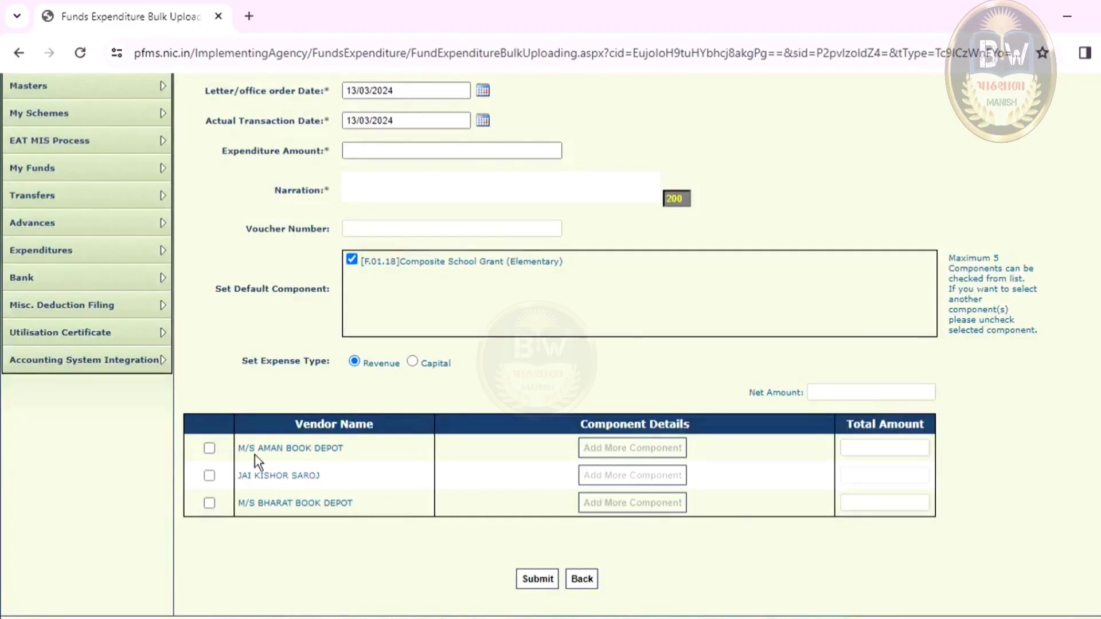
Include all three listed vendors in the bulk expenditure so each has its own component details
click(209, 449)
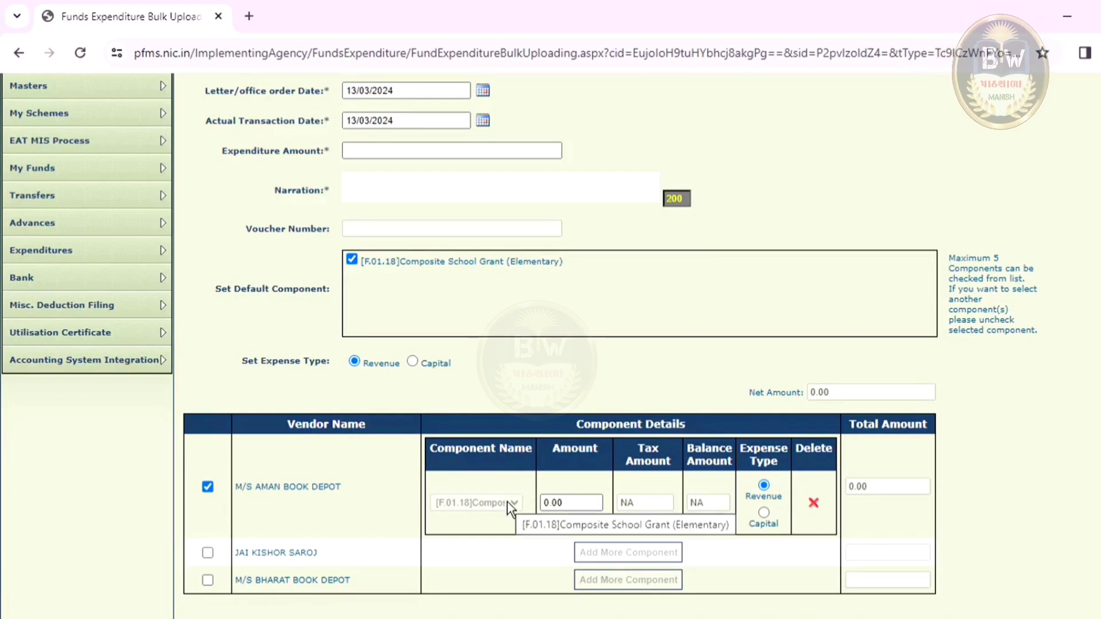
click(582, 498)
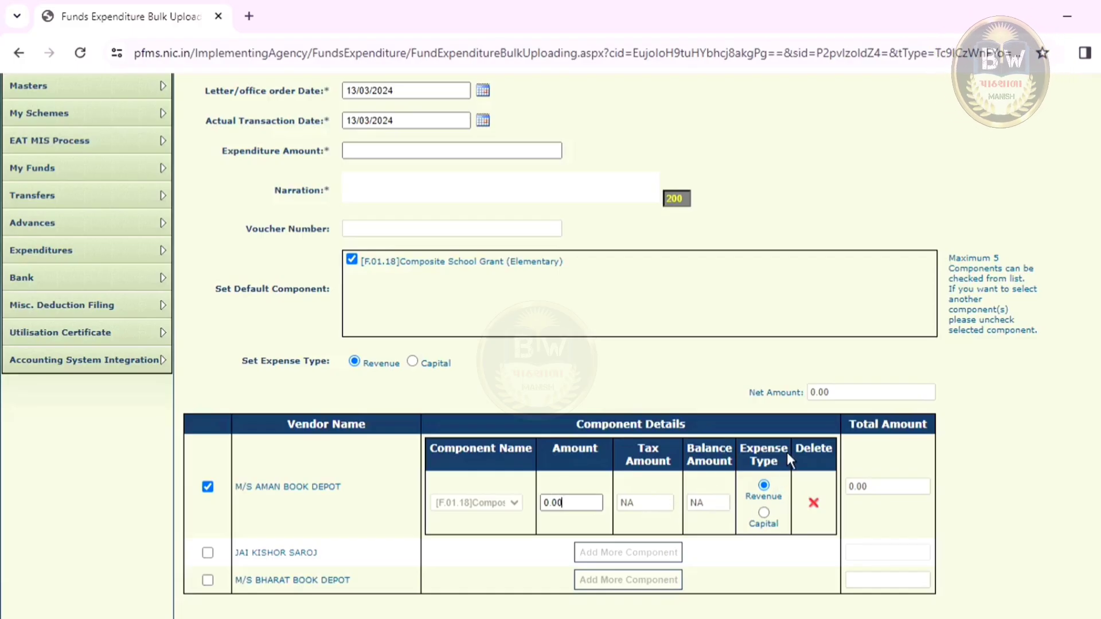
scroll(208, 469, down, 1)
click(208, 469)
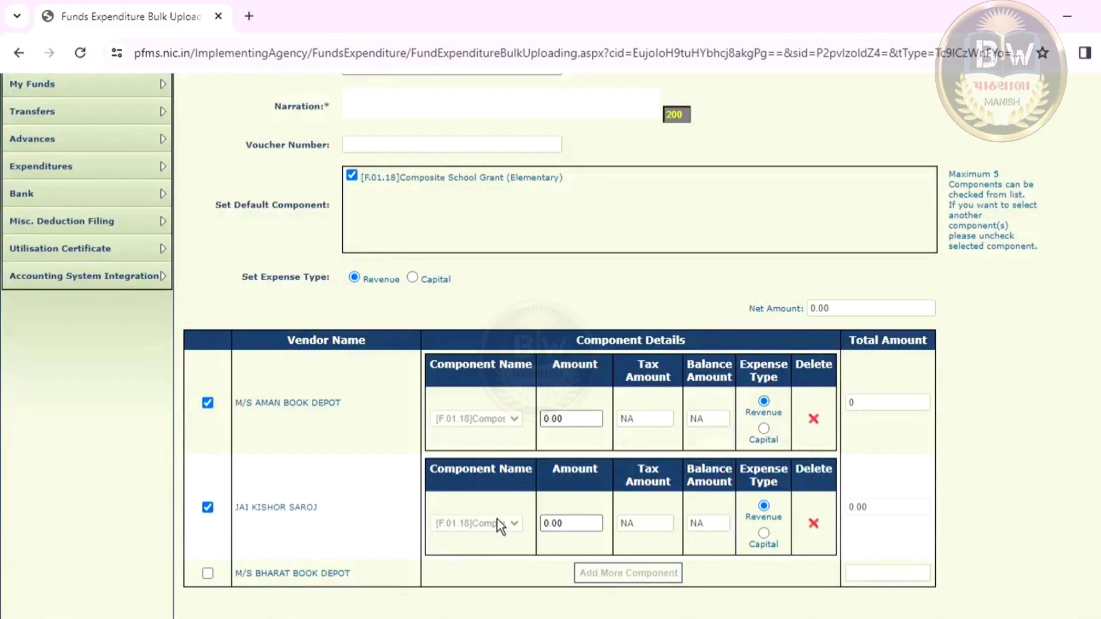
click(575, 521)
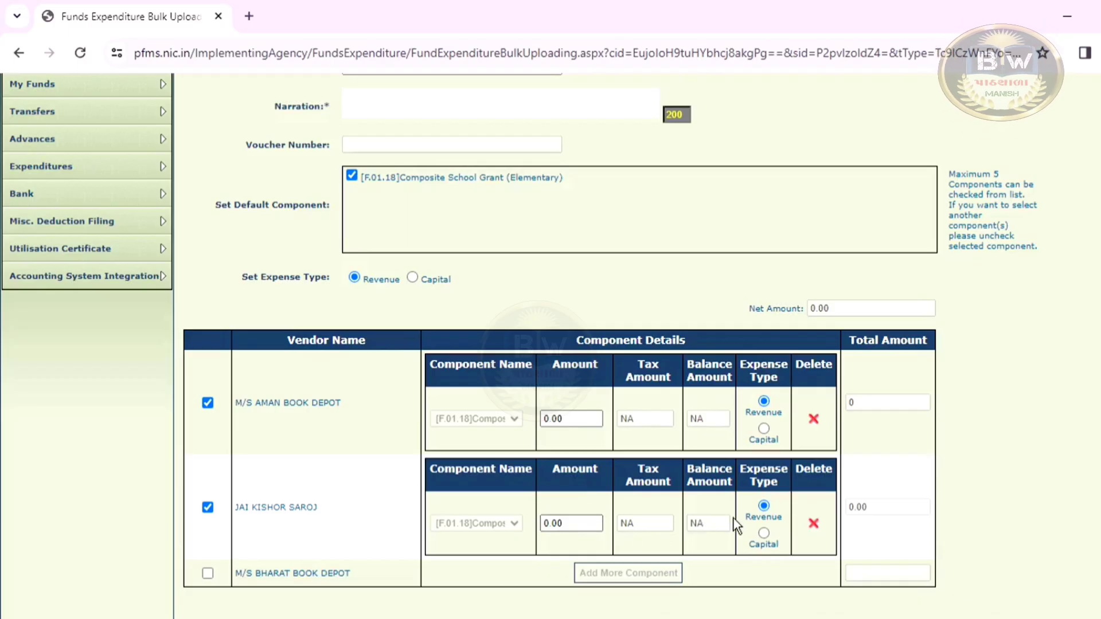
click(207, 573)
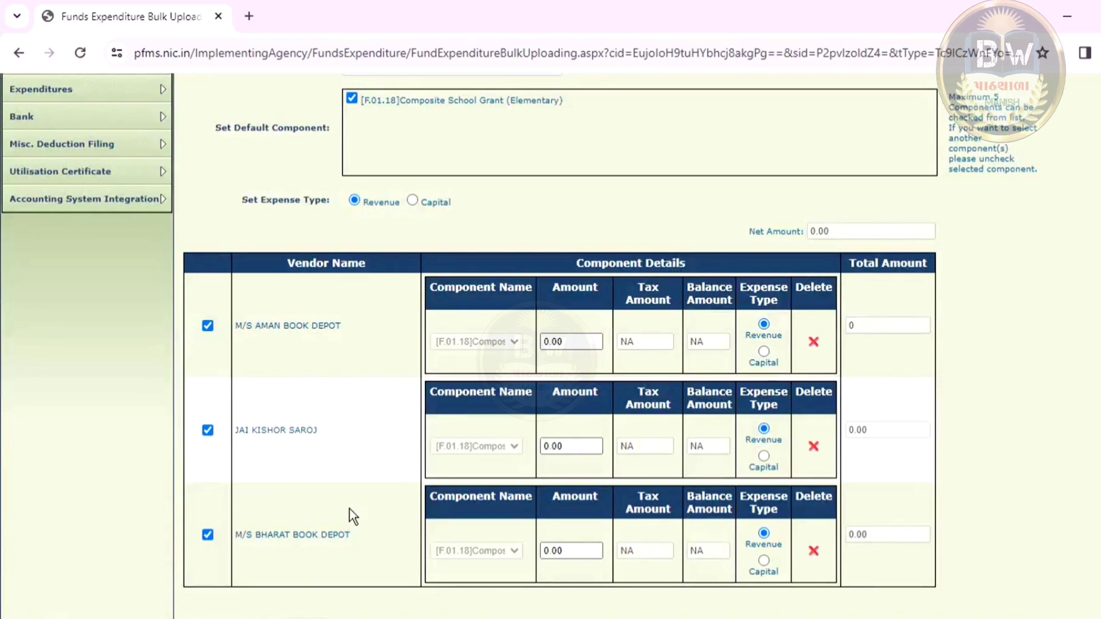
scroll(349, 508, down, 1)
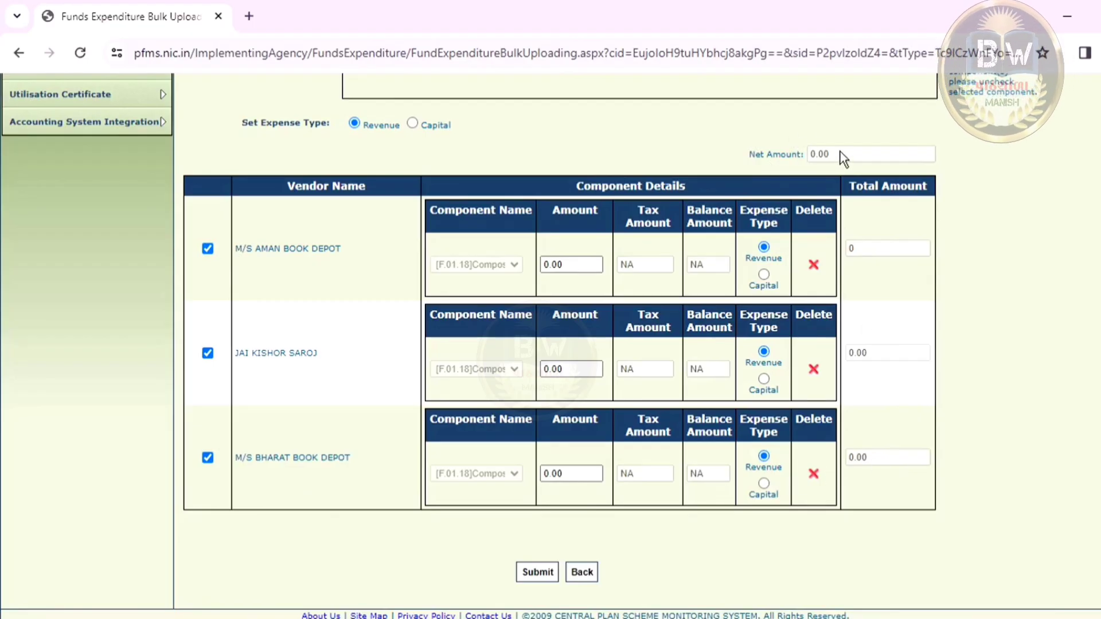
Check the expenditure amount against the vendor amounts and submit the bulk expenditure
scroll(837, 158, up, 6)
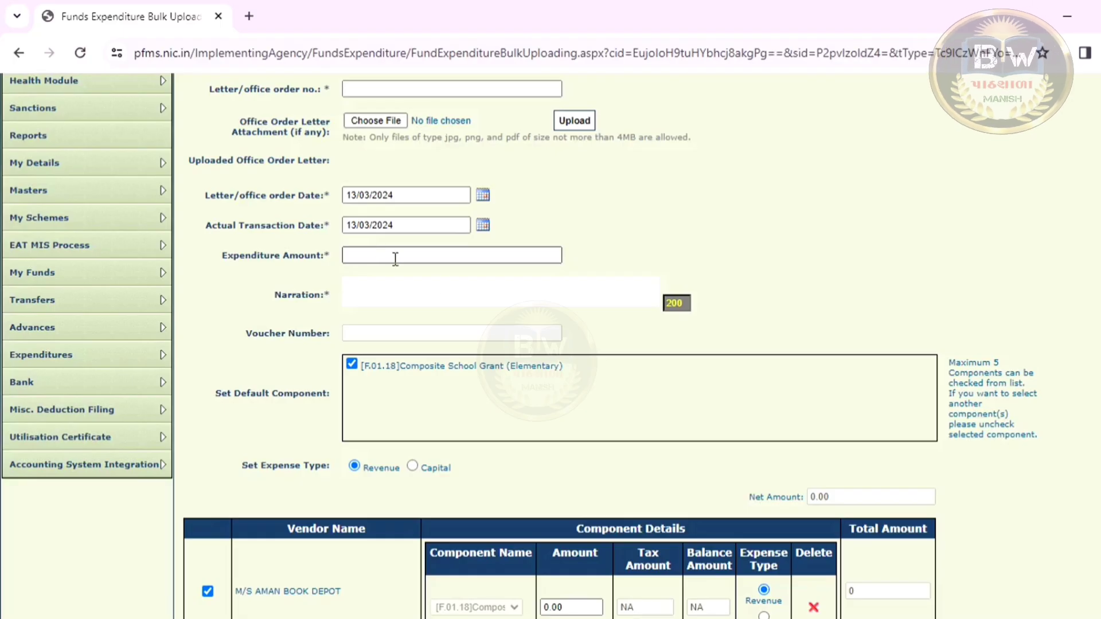
scroll(562, 305, down, 6)
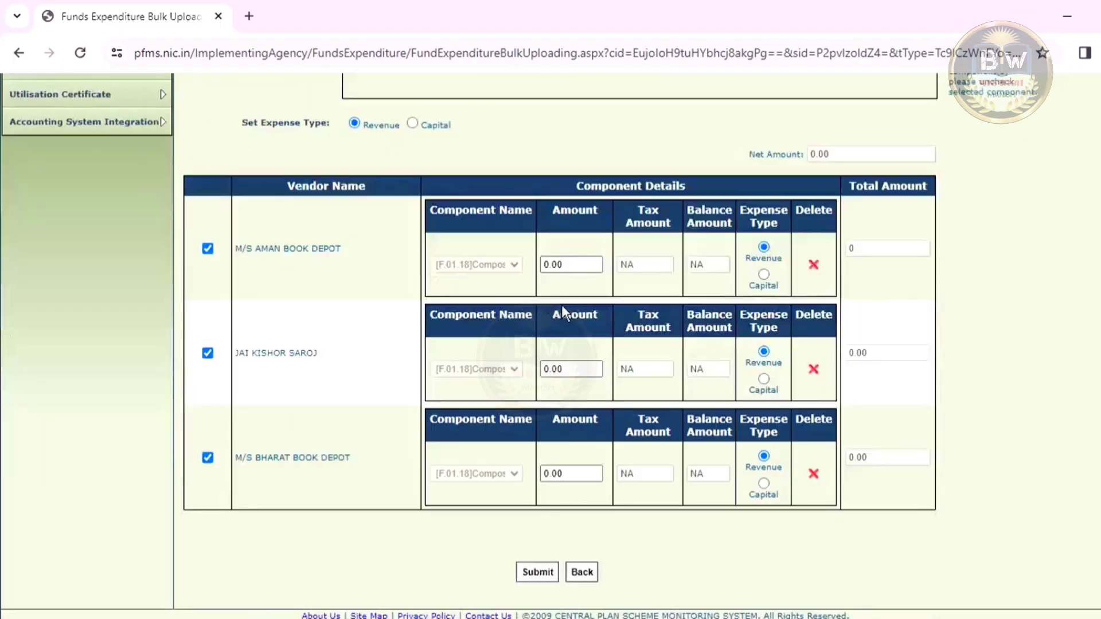
click(527, 572)
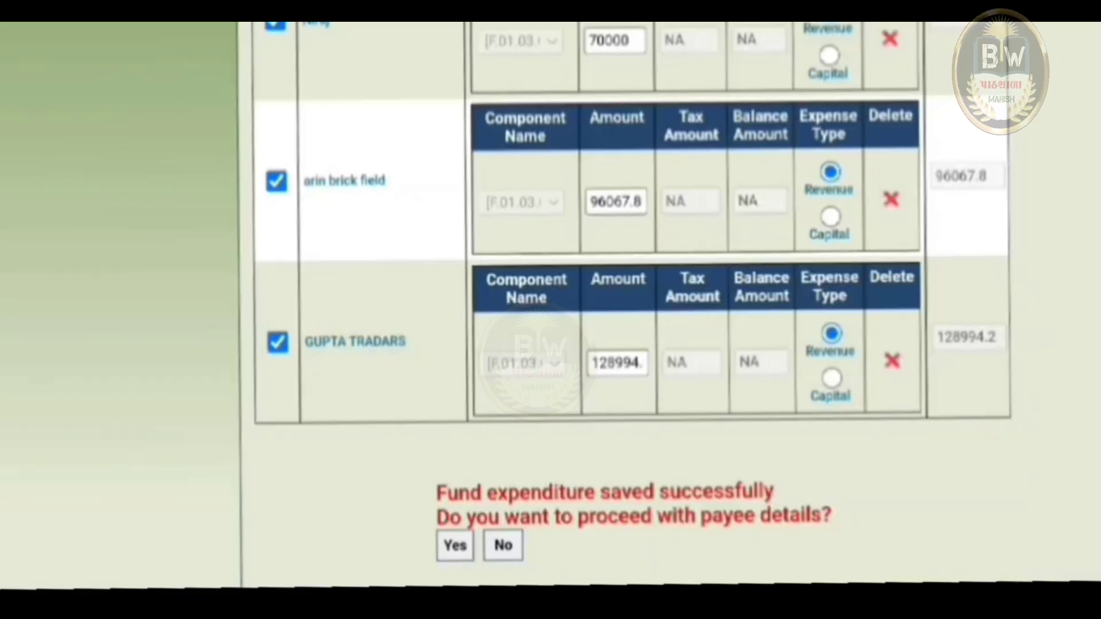
Proceed to the payee details of the saved expenditure and review the voucher data and each vendor's payment entry
scroll(1077, 411, down, 1)
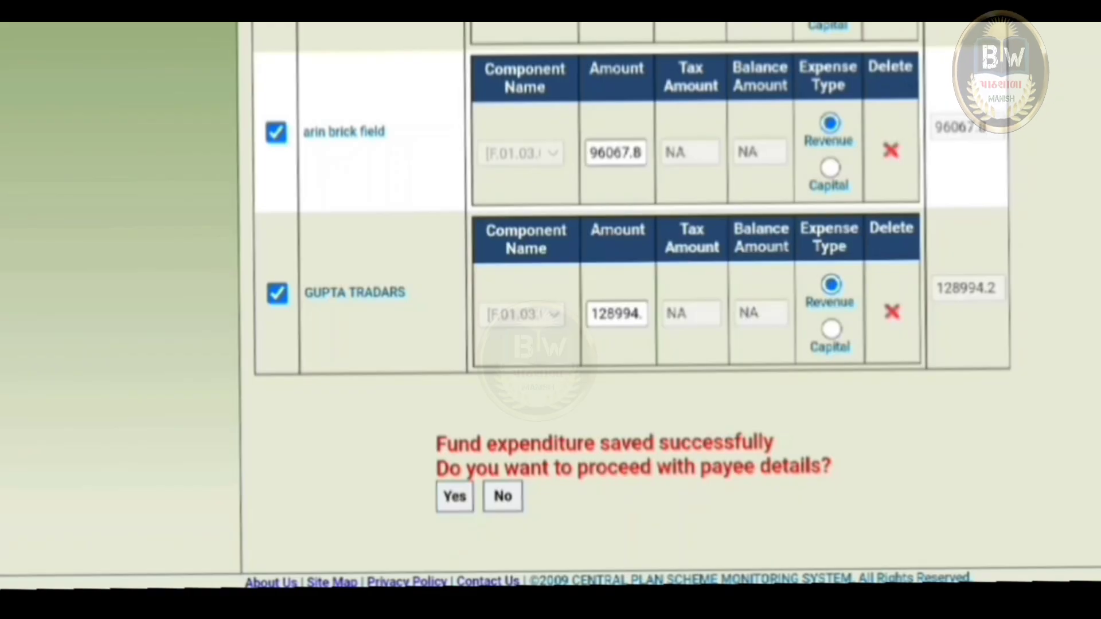
click(455, 496)
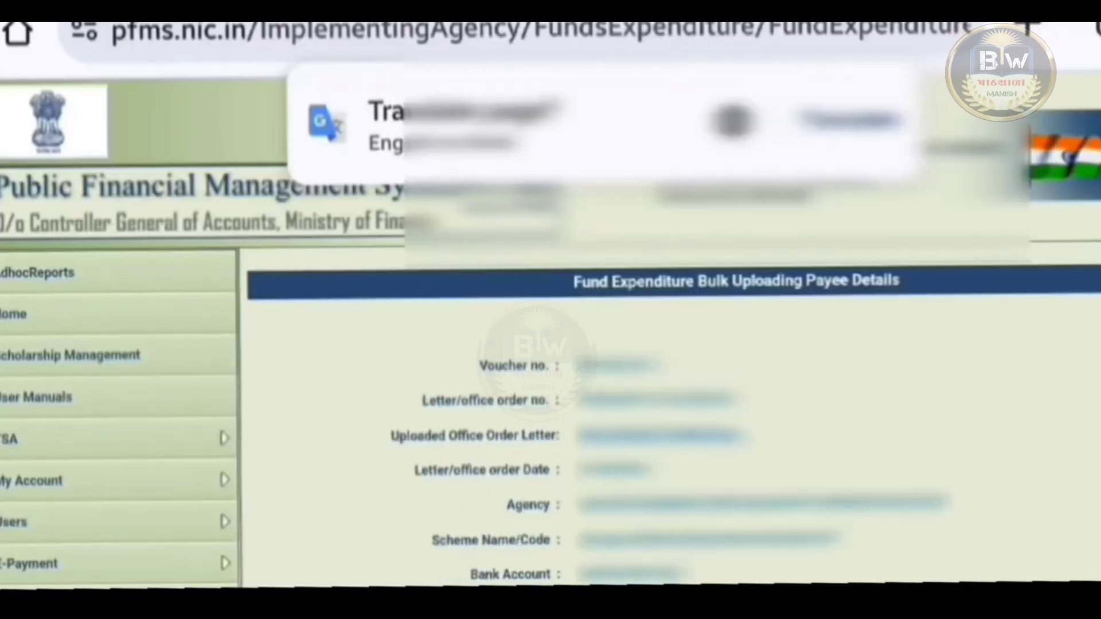
scroll(1051, 337, down, 2)
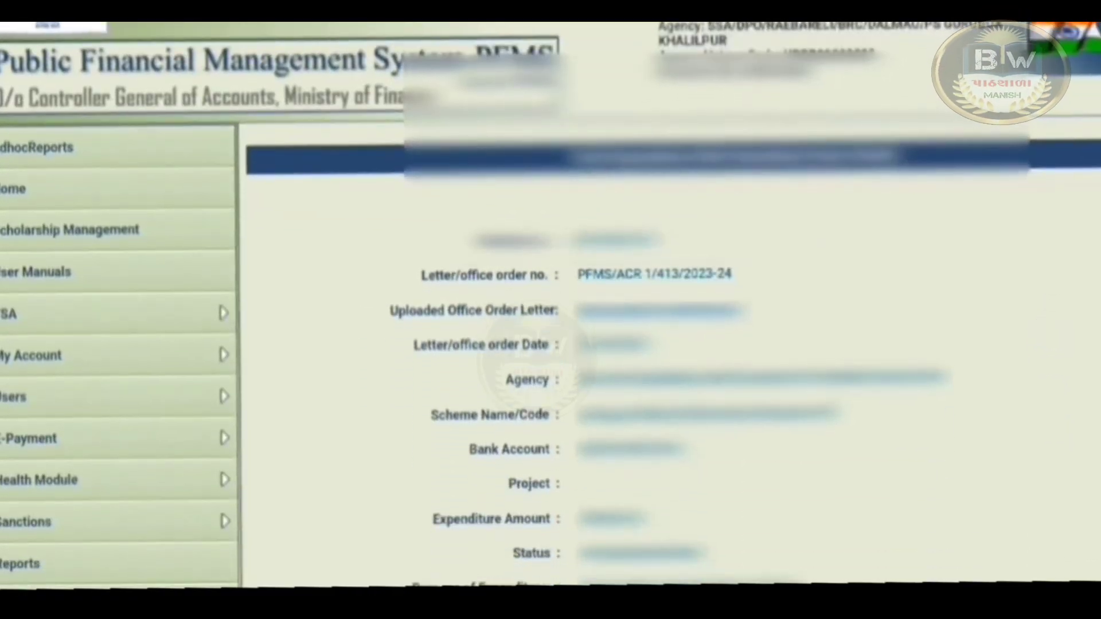
scroll(1044, 367, down, 3)
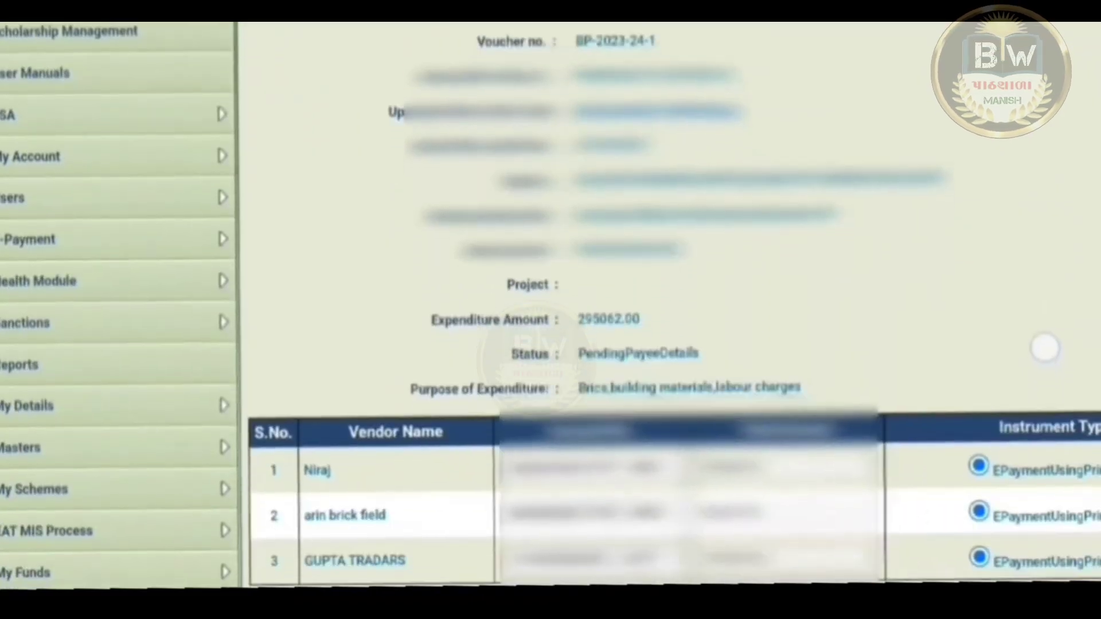
scroll(671, 310, down, 2)
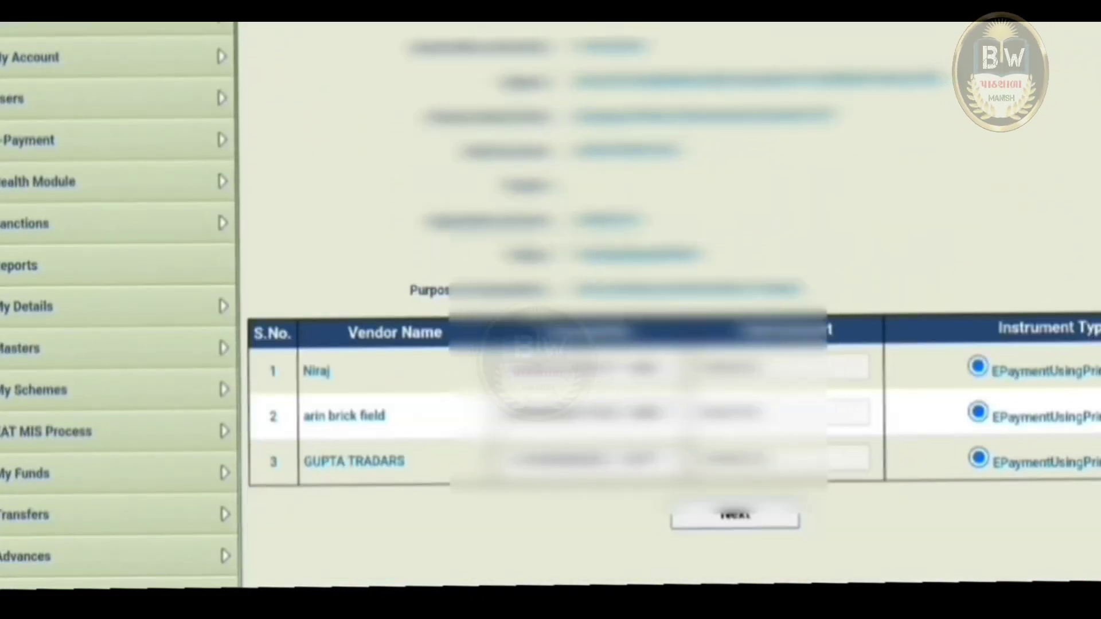
scroll(671, 310, down, 2)
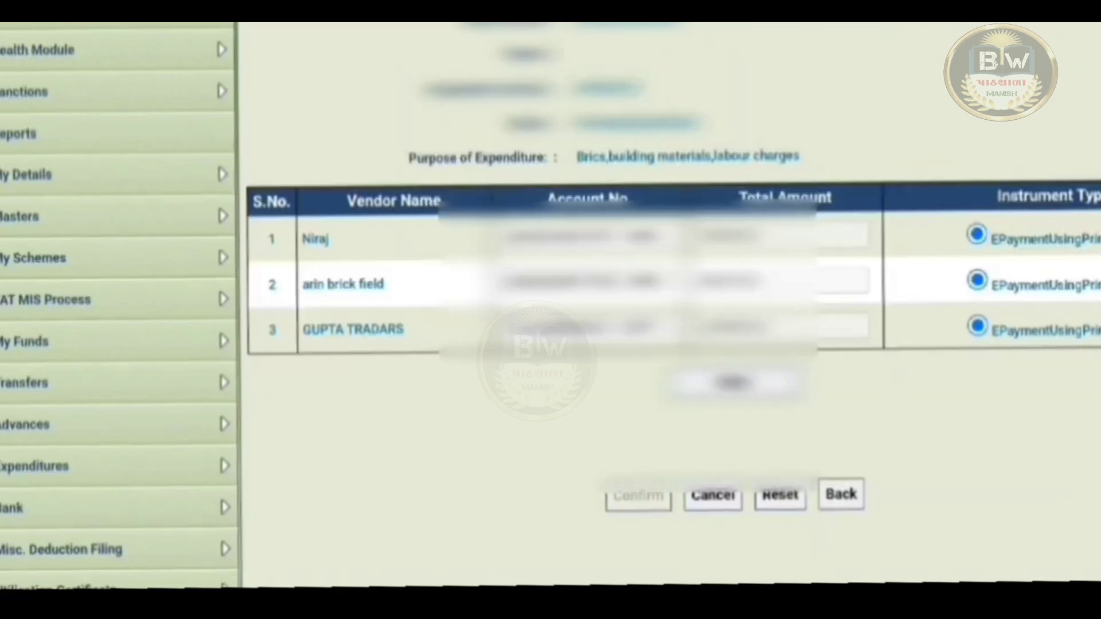